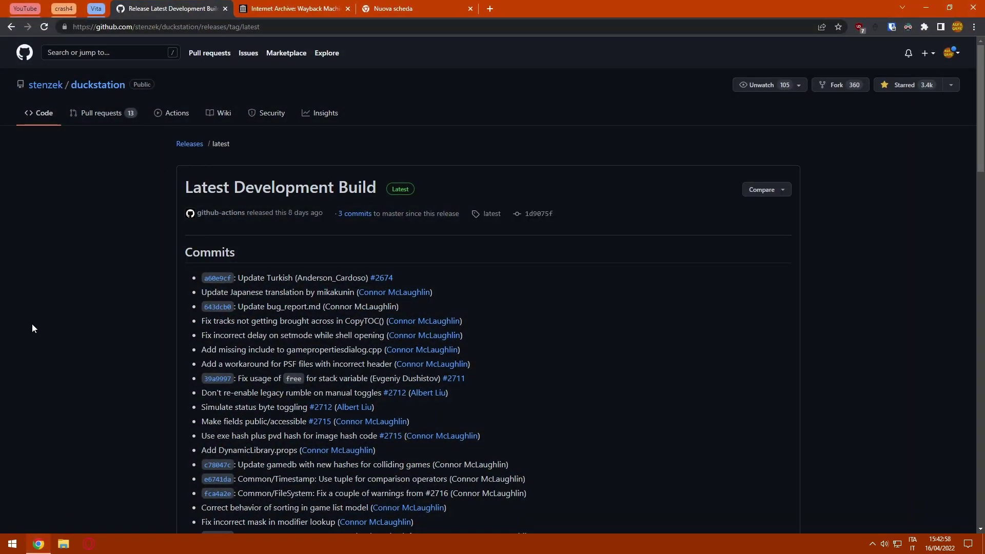
# Step: Download duckstation-windows-x64-release.zip from the Latest Development Build assets and save it in the Princo folder
pyautogui.scroll(-20, 31, 324)
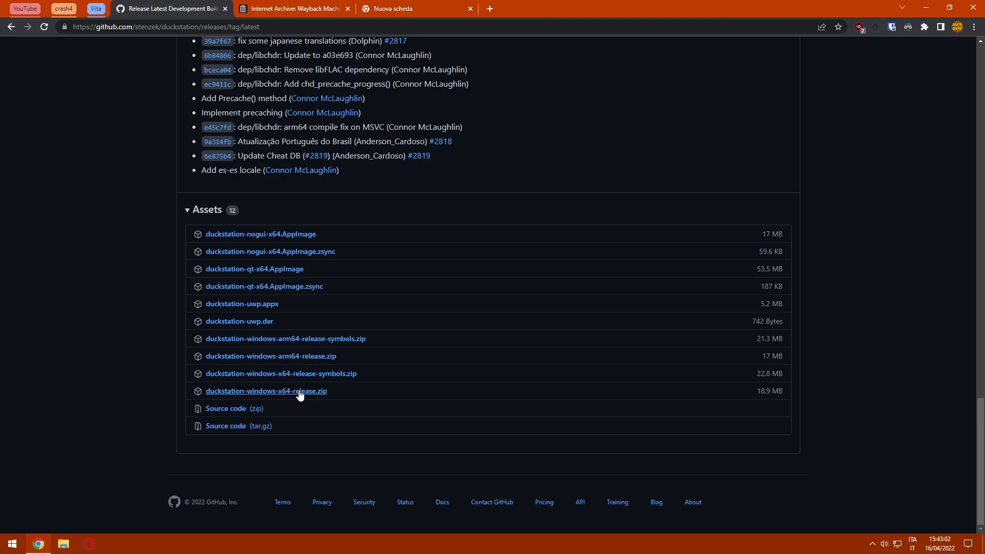
pyautogui.click(314, 392)
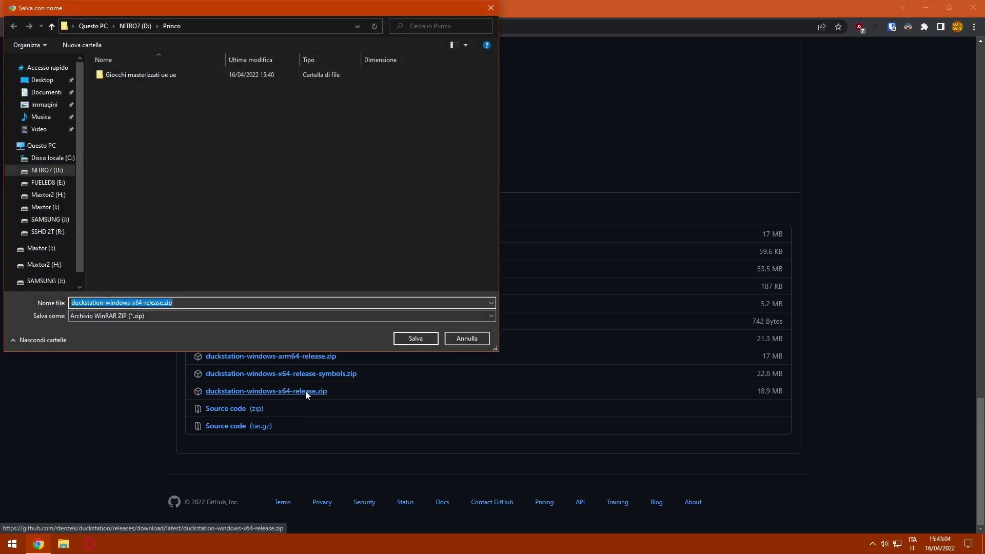
pyautogui.press('Return')
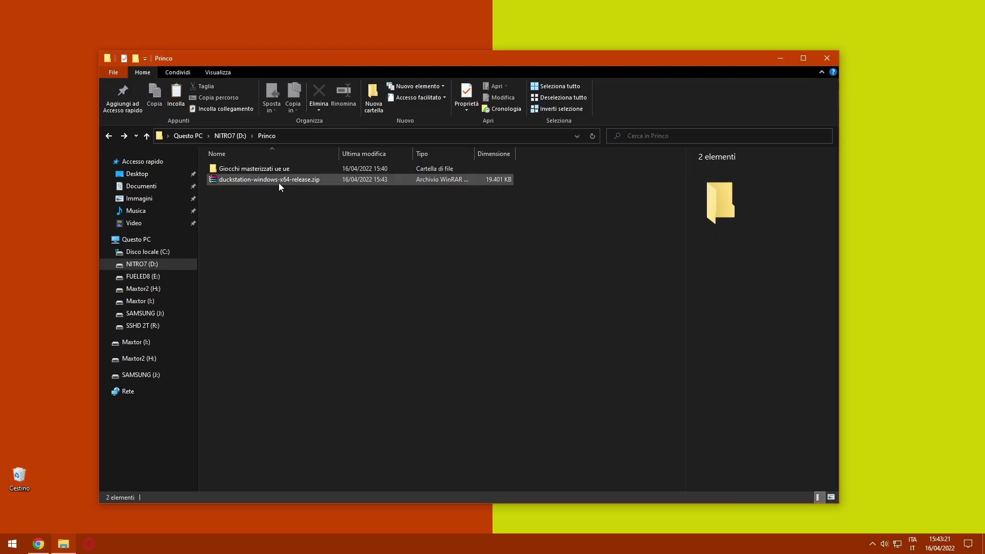
# Step: Create a DuckStation folder beside the downloaded archive and extract all of duckstation-windows-x64-release.zip into it
pyautogui.click(278, 183)
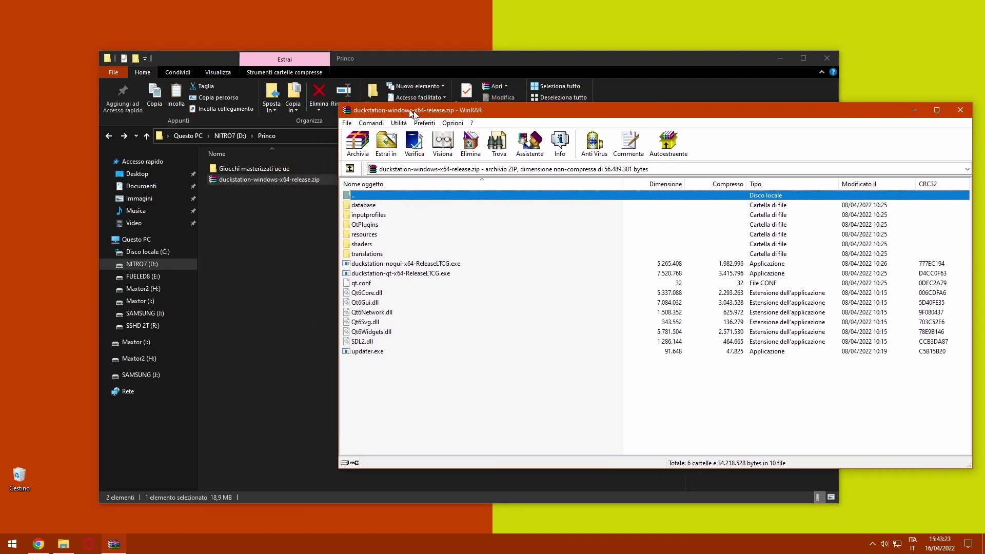
pyautogui.rightClick(261, 226)
pyautogui.moveTo(357, 362)
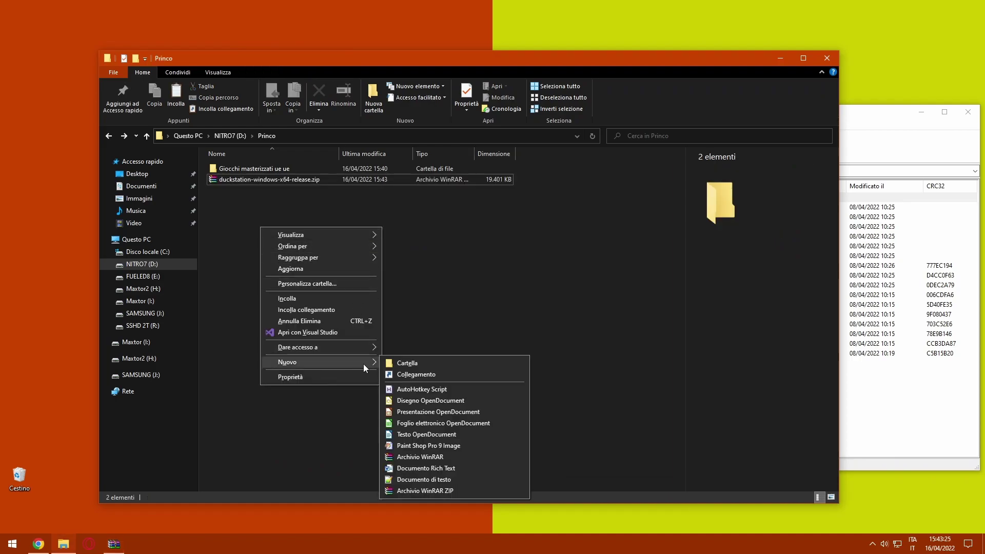
pyautogui.click(415, 362)
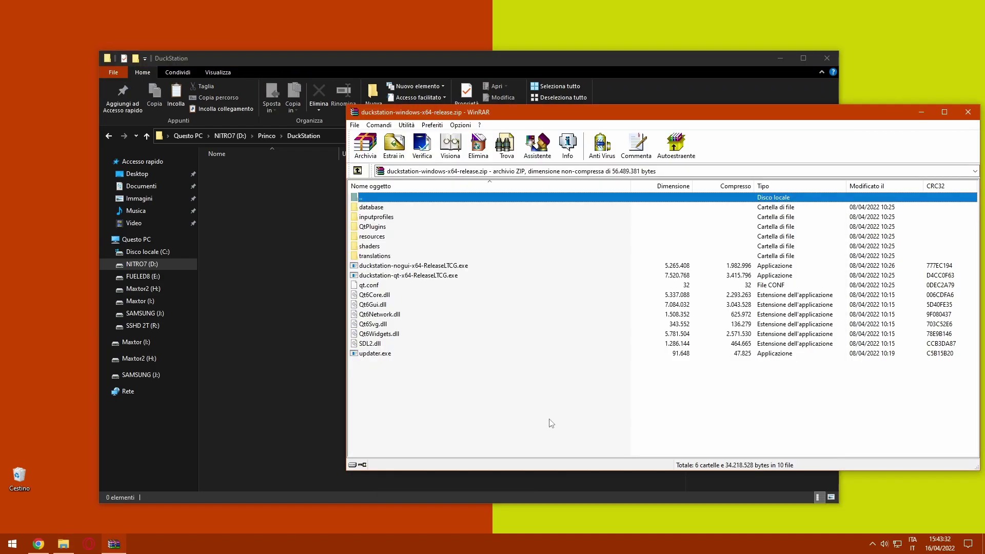
pyautogui.hotkey('ctrl', 'a')
pyautogui.moveTo(369, 216); pyautogui.dragTo(300, 234)
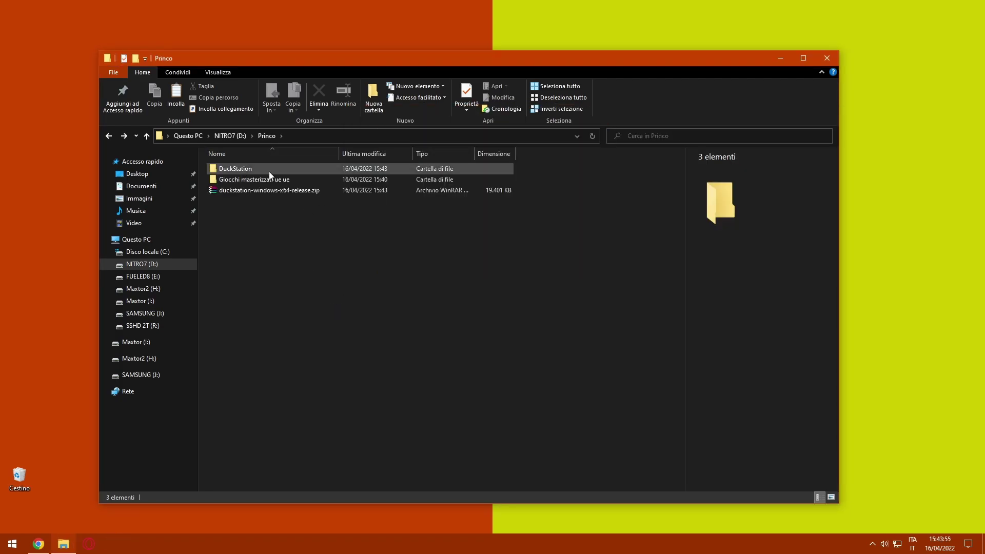
# Step: Create an empty text file named portable.txt inside the DuckStation folder
pyautogui.doubleClick(269, 169)
pyautogui.rightClick(289, 370)
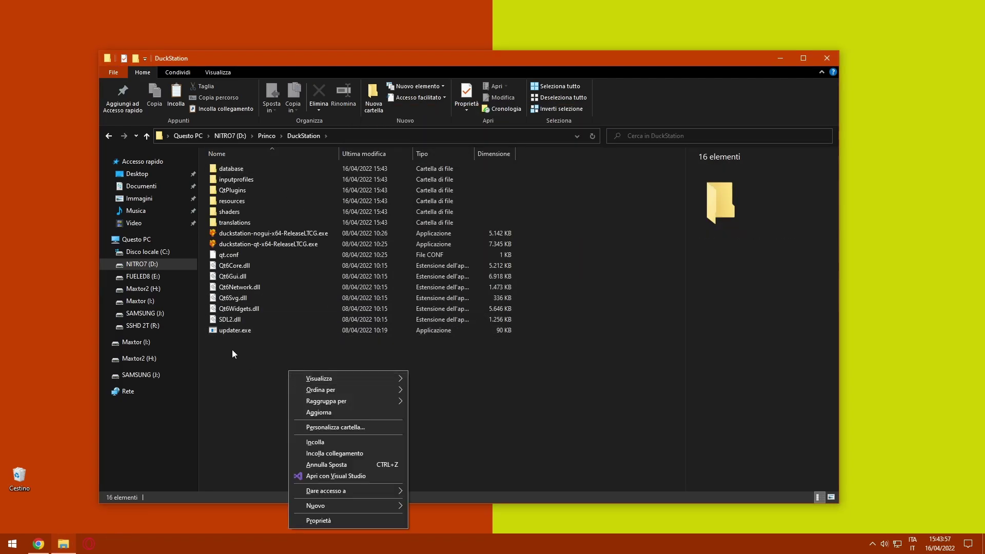
pyautogui.moveTo(366, 505)
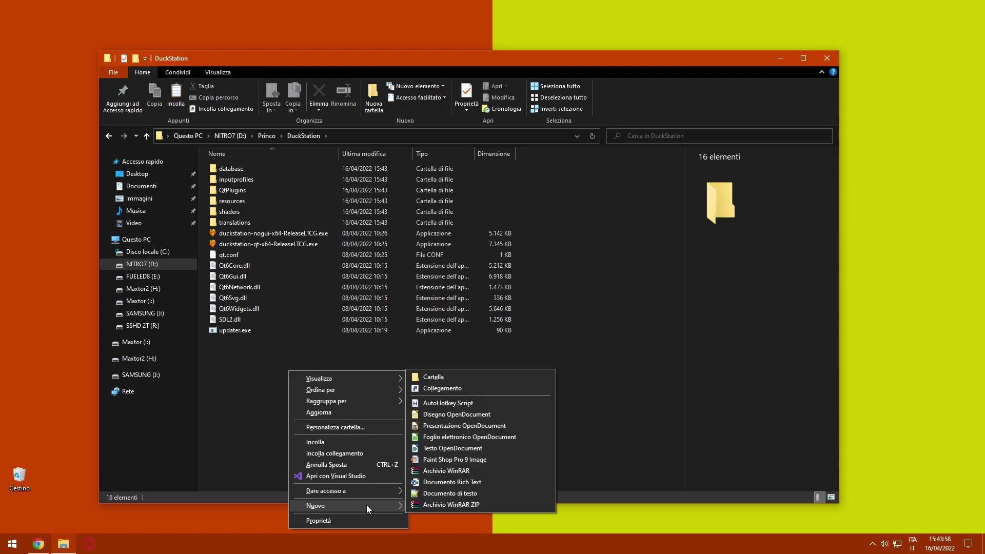
pyautogui.click(465, 491)
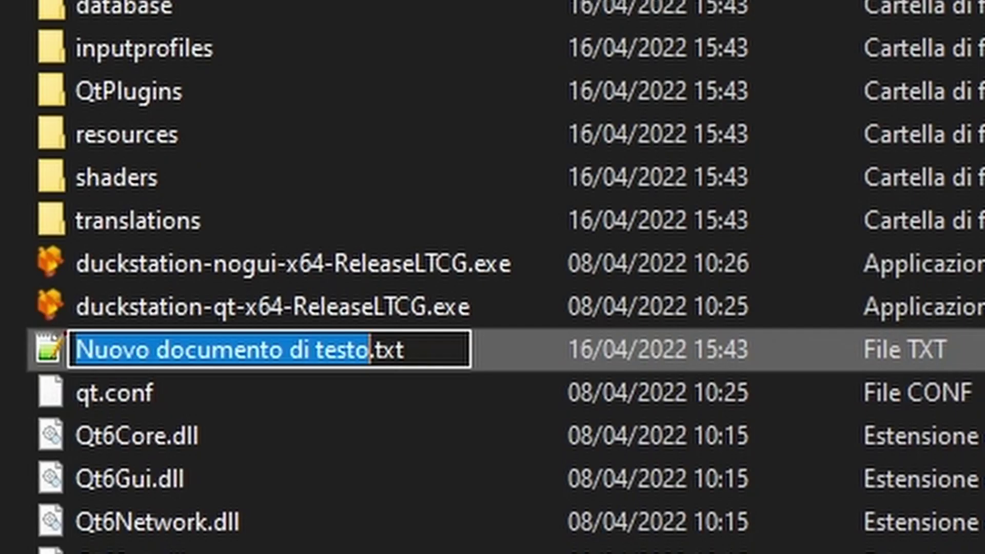
pyautogui.write('portab')
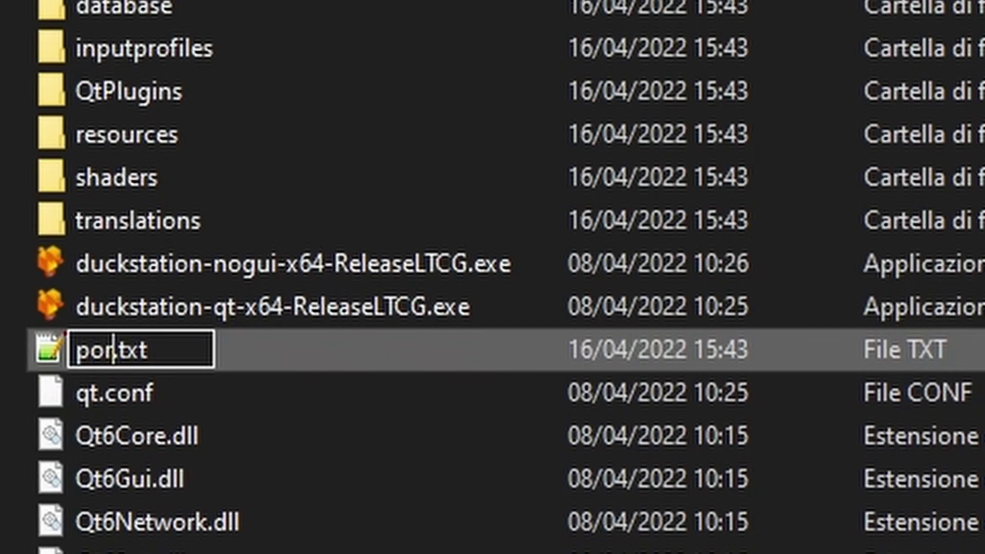
pyautogui.write('le')
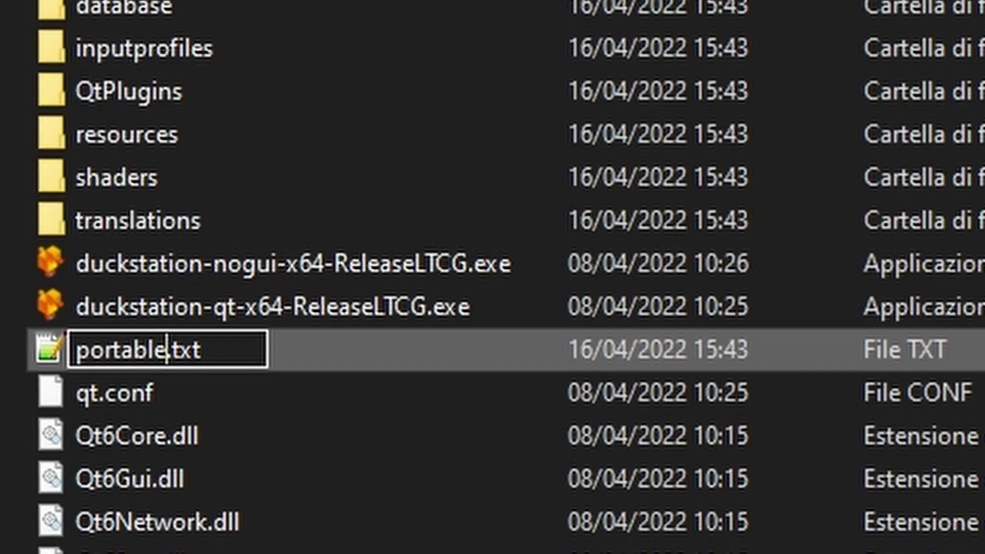
pyautogui.press('Return')
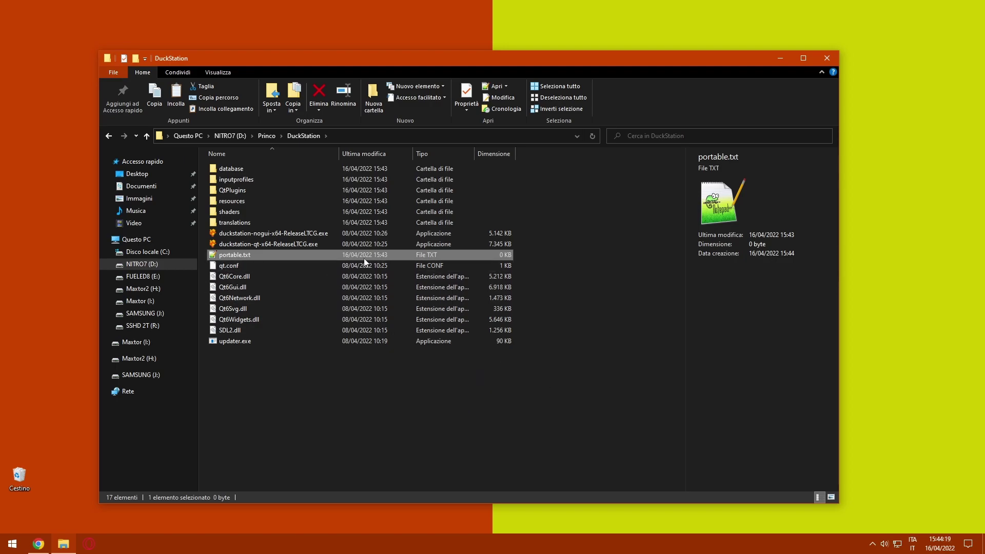
# Step: Run duckstation-qt-x64-ReleaseLTCG.exe once to generate its working folders, and close the emulator window
pyautogui.doubleClick(265, 244)
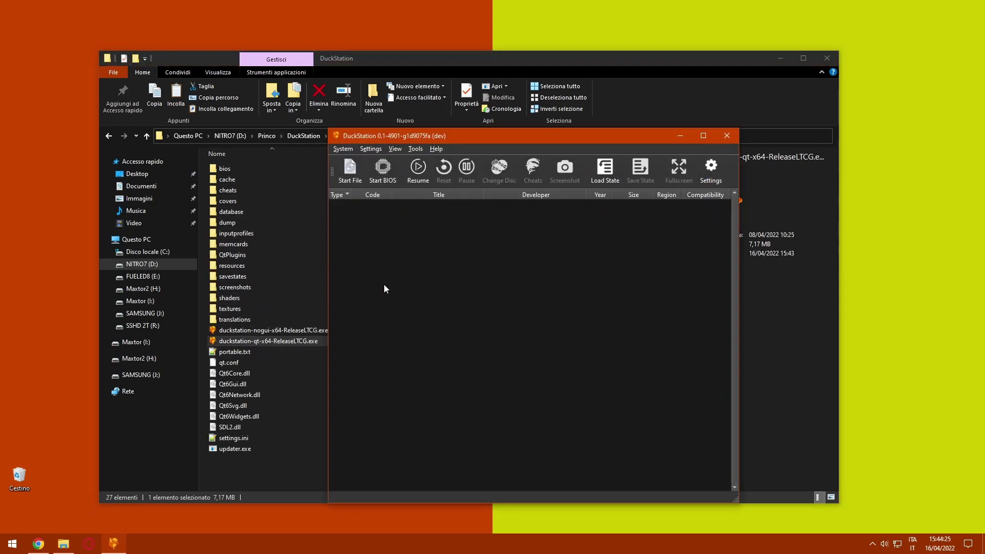
pyautogui.click(727, 137)
pyautogui.click(613, 398)
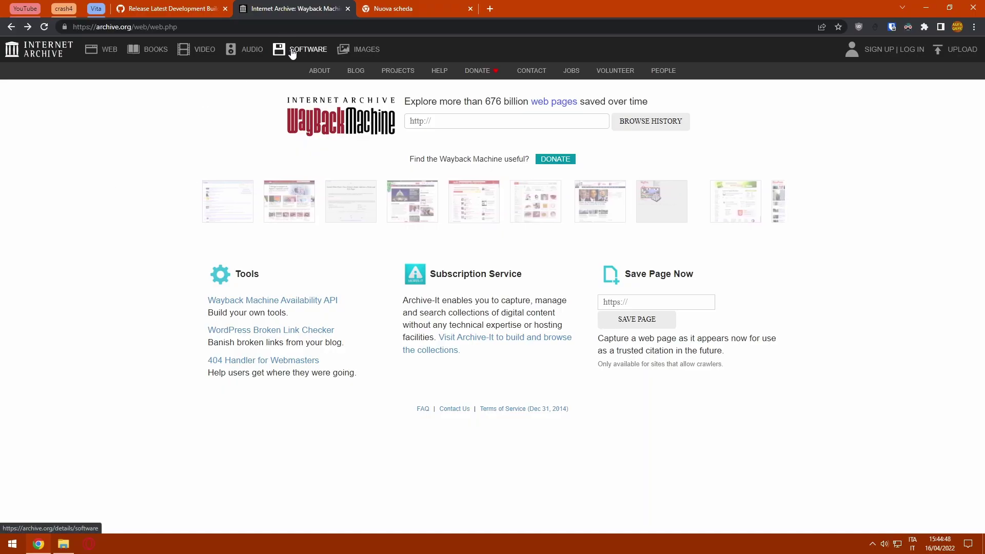
# Step: In the browser, search the Internet Archive software collection for "ps1 bios" and show all files of "PlayStation BIOS files (NA/EU/JP) for Mednafen"
pyautogui.click(293, 53)
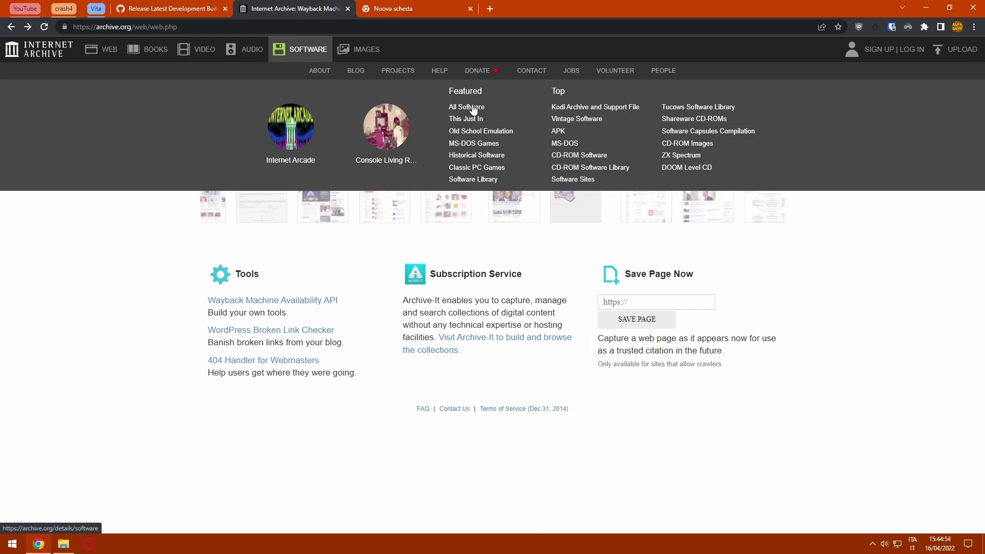
pyautogui.click(473, 108)
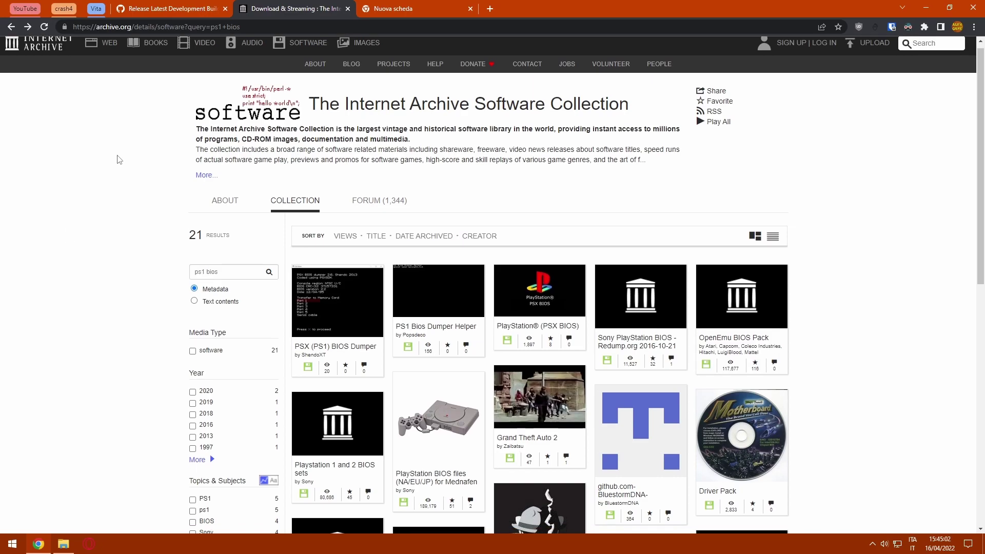
pyautogui.scroll(-4, 109, 155)
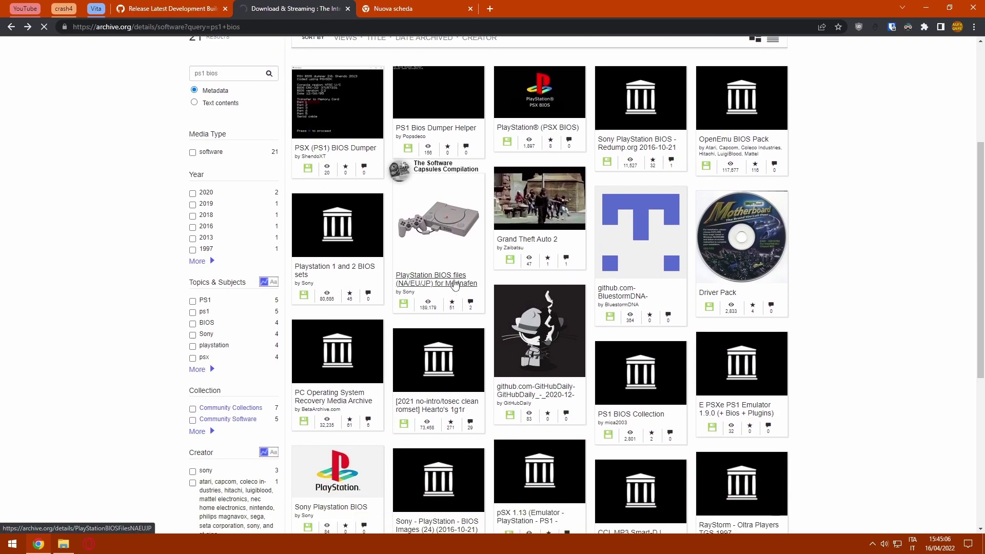
pyautogui.click(454, 283)
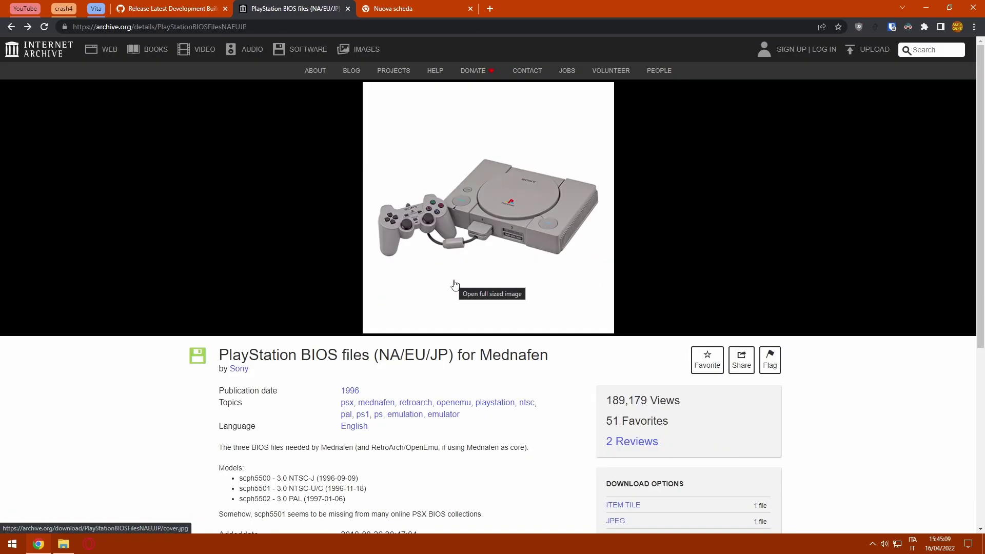
pyautogui.scroll(-6, 454, 284)
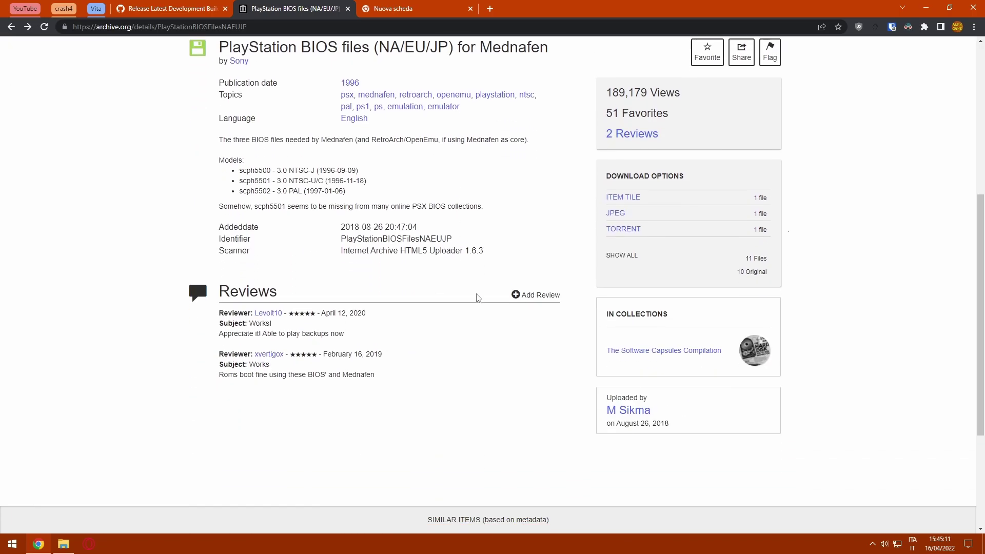
pyautogui.click(621, 255)
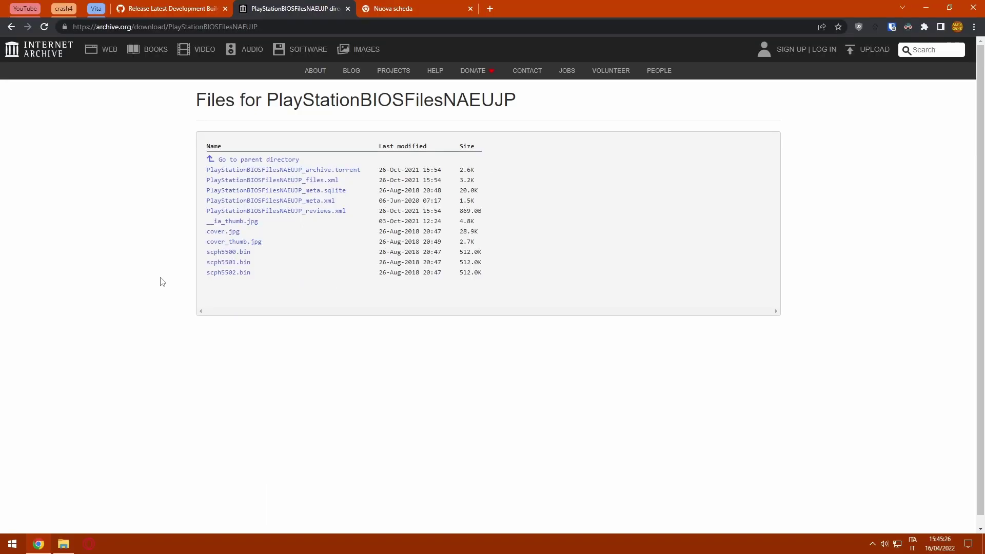
# Step: Download scph5500.bin and save it in the bios subfolder of the DuckStation folder
pyautogui.click(228, 252)
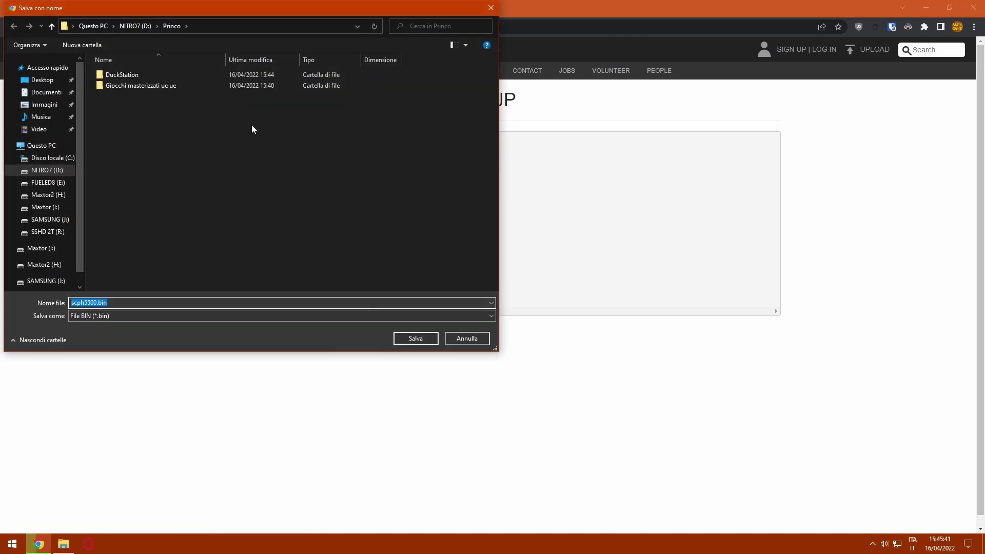
pyautogui.doubleClick(140, 73)
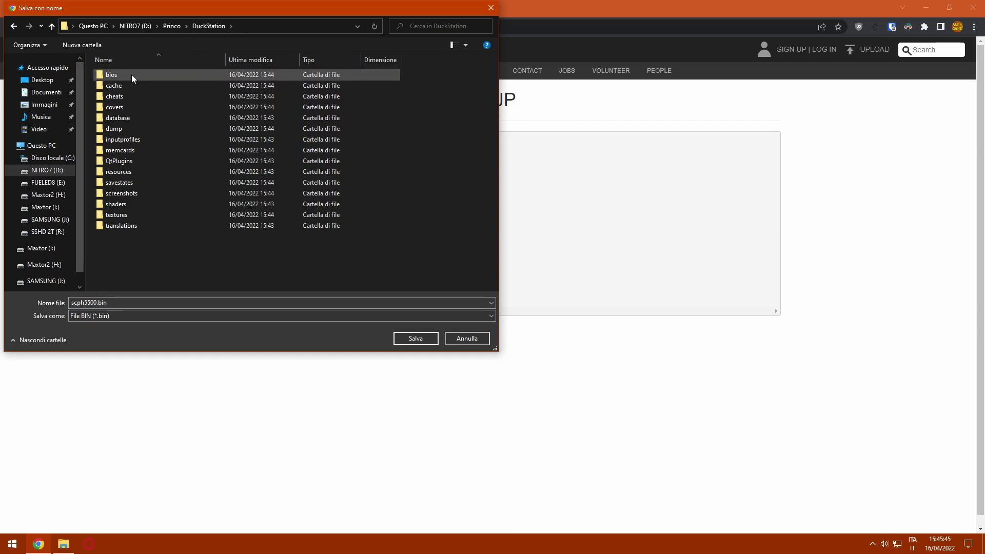
pyautogui.doubleClick(131, 75)
pyautogui.click(410, 340)
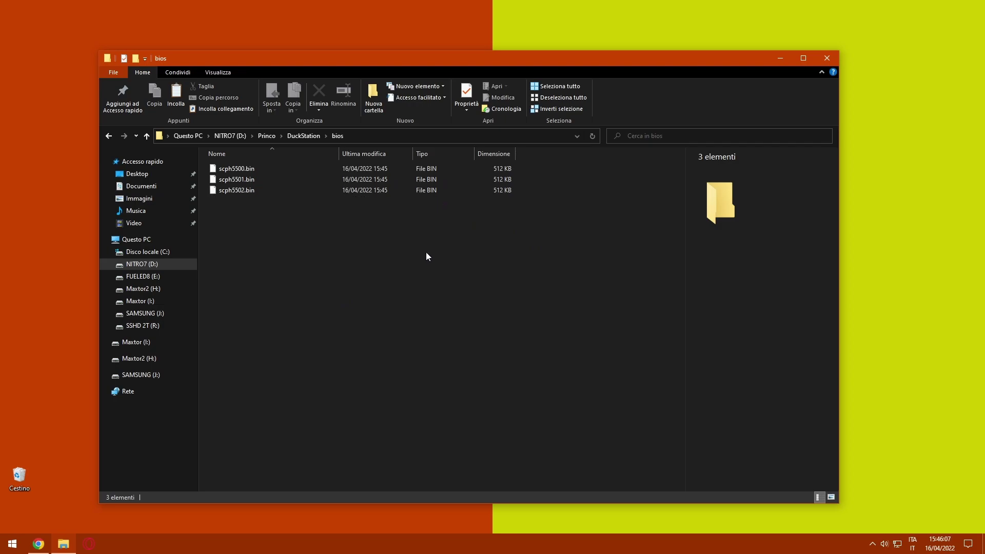
pyautogui.moveTo(407, 280); pyautogui.dragTo(256, 110)
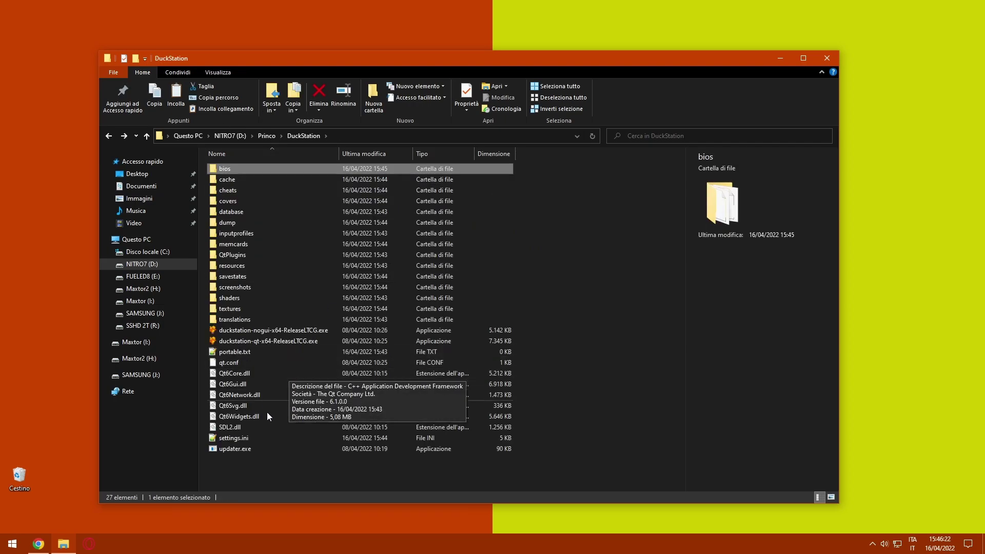
# Step: Launch duckstation-qt-x64-ReleaseLTCG.exe from the DuckStation folder and set the interface language to Italiano
pyautogui.click(305, 447)
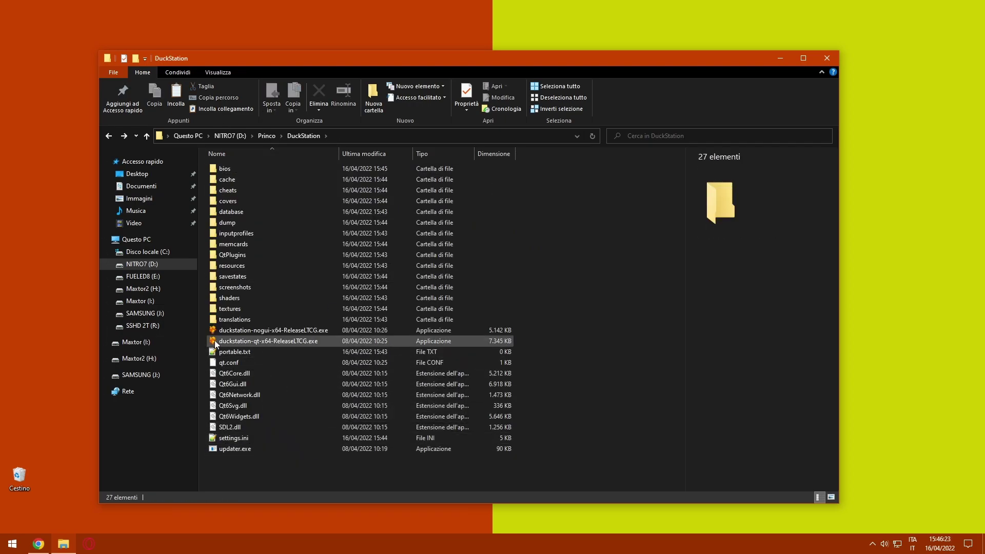
pyautogui.doubleClick(270, 342)
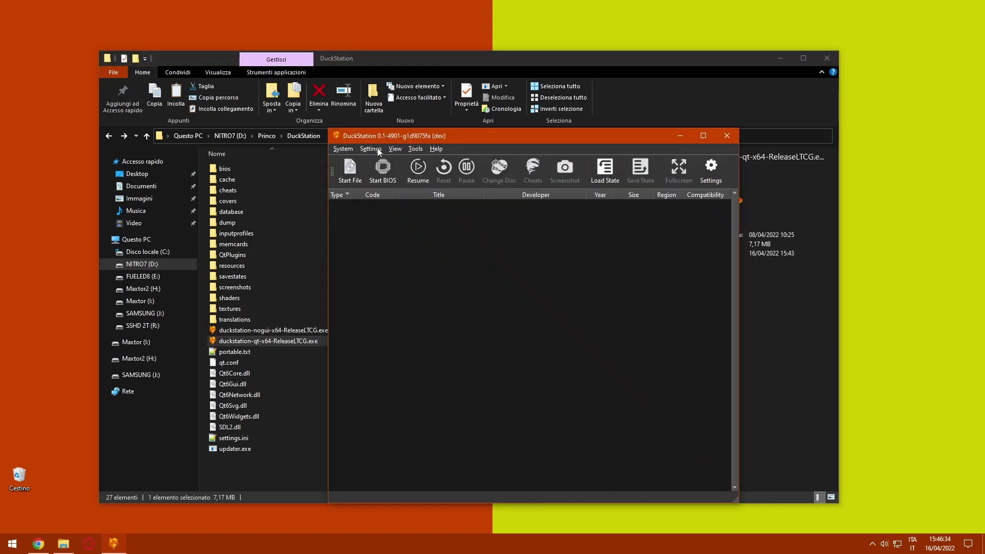
pyautogui.click(370, 149)
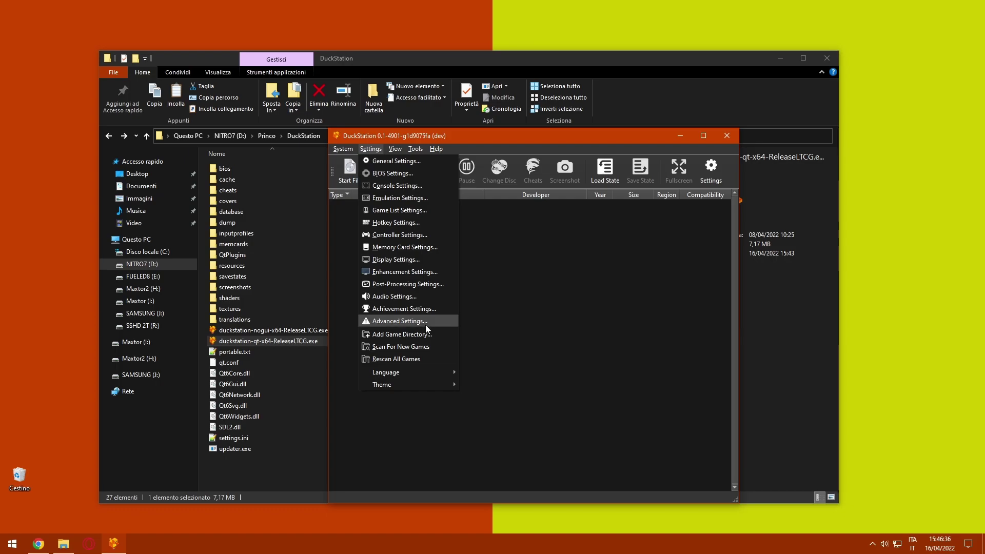
pyautogui.moveTo(424, 374)
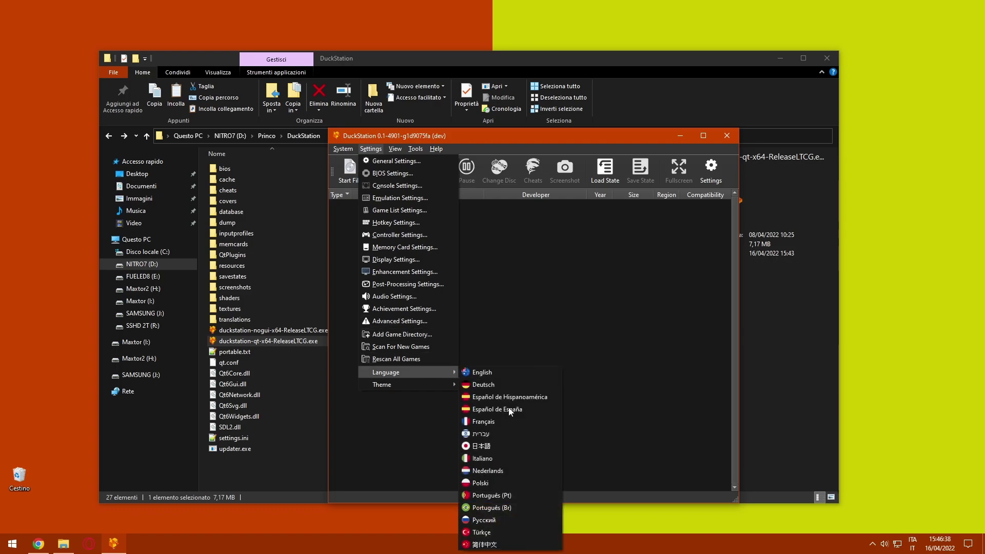
pyautogui.click(482, 457)
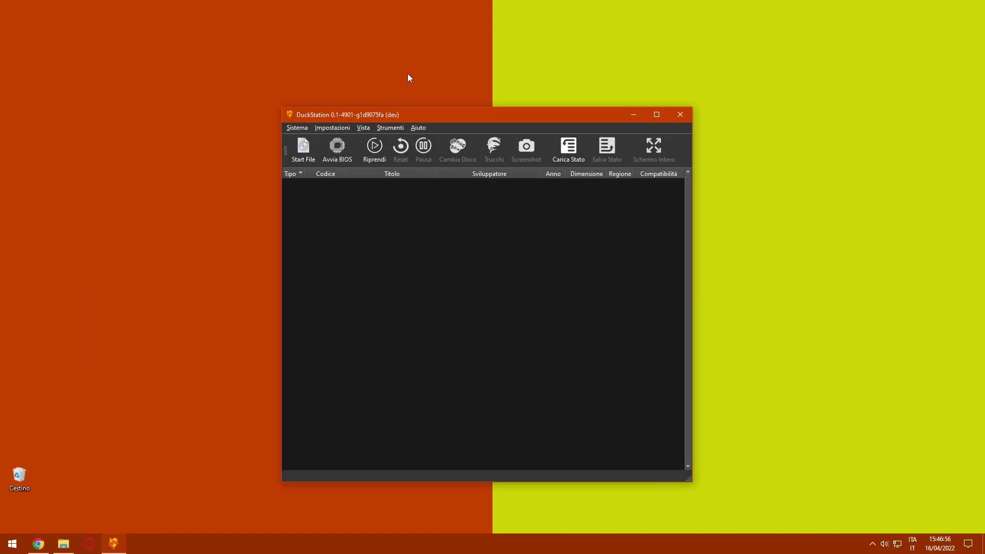
# Step: Open the controller settings and load the Xbox Controller input profile for Porta 1
pyautogui.click(332, 129)
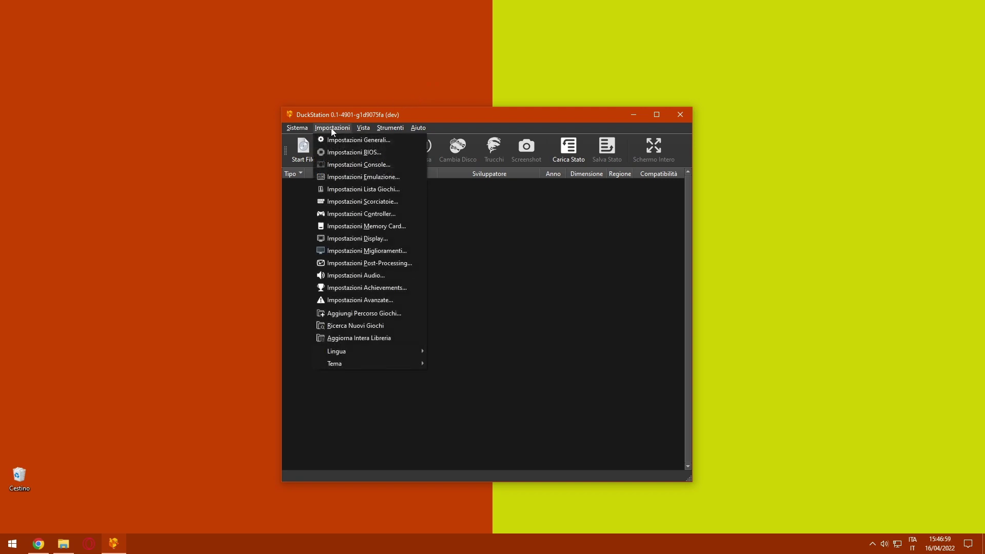
pyautogui.click(401, 214)
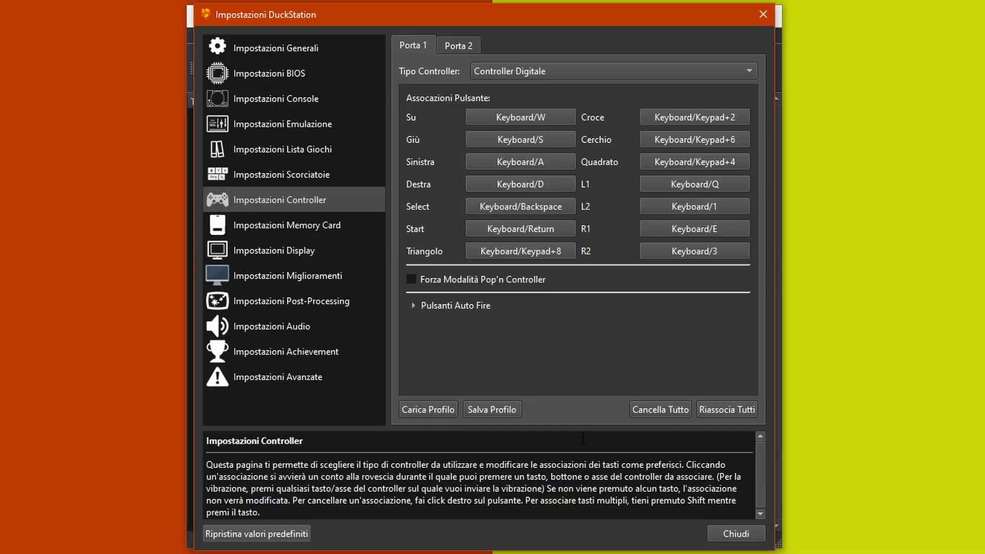
pyautogui.click(424, 411)
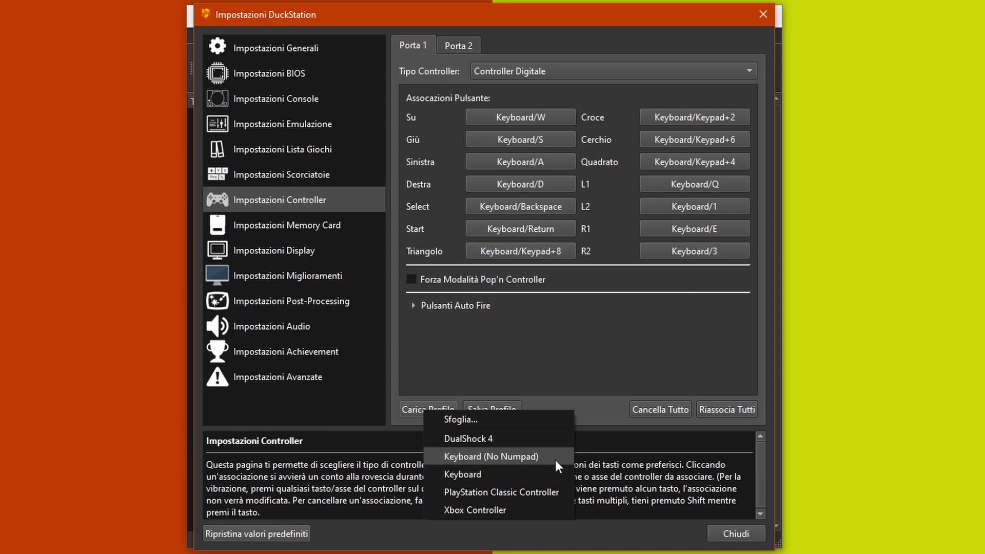
pyautogui.click(531, 509)
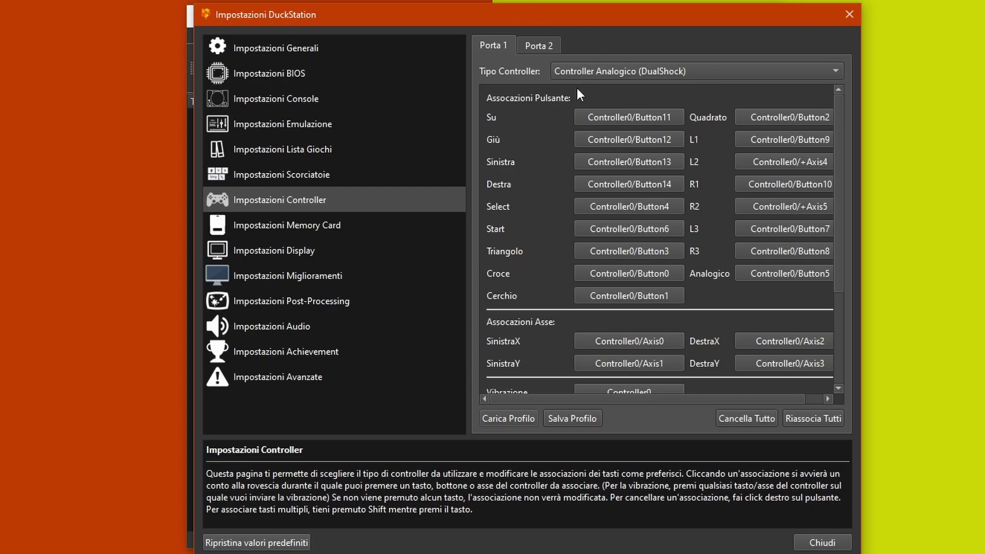
# Step: Set the Porta 1 controller type to Controller Analogico (DualShock), rebind its Su button, and close the settings
pyautogui.click(598, 73)
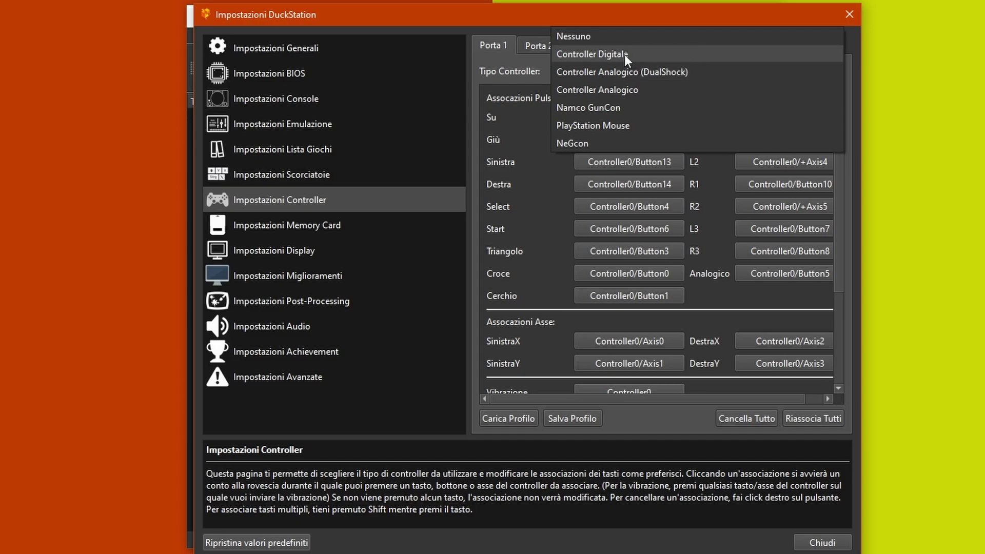
pyautogui.click(690, 77)
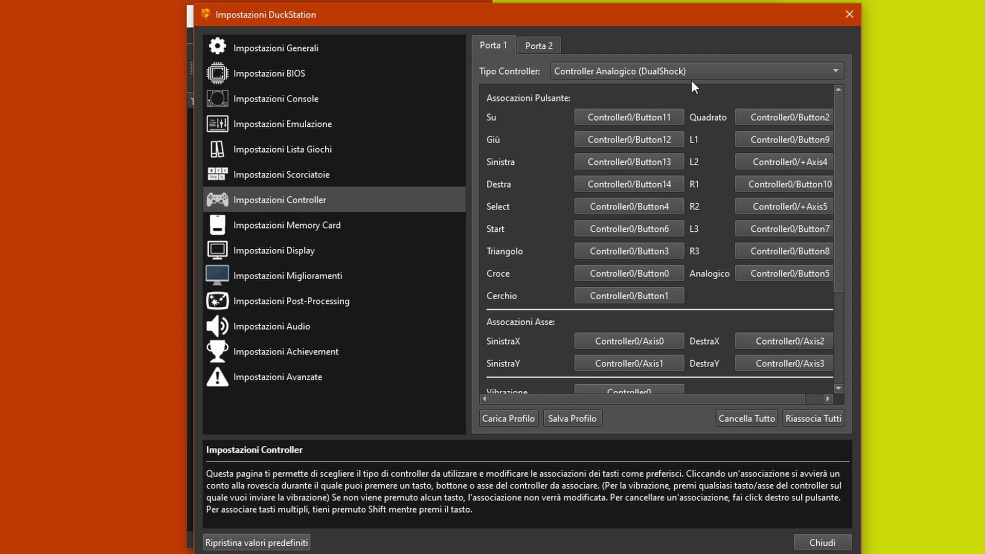
pyautogui.click(605, 118)
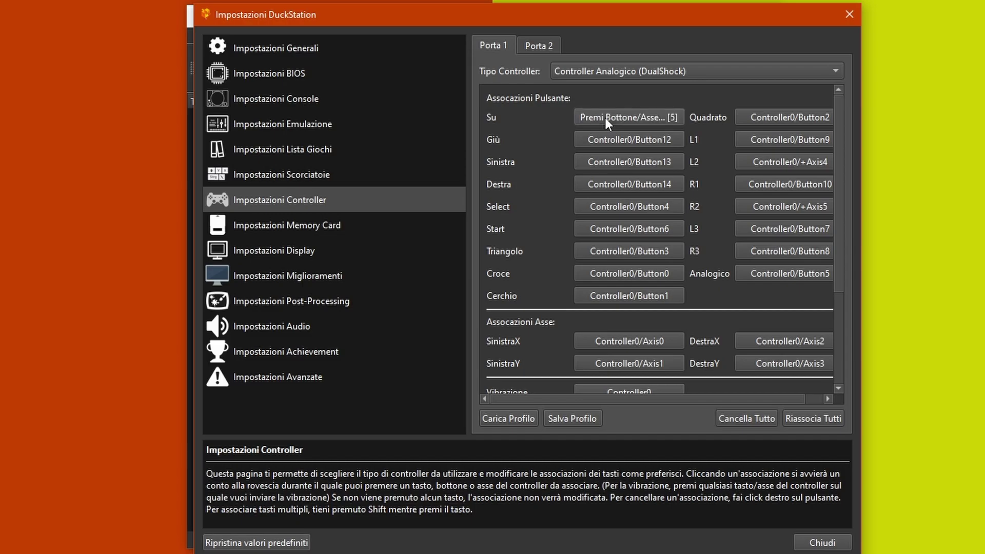
pyautogui.press('Up')
pyautogui.press('Down')
pyautogui.press('Left')
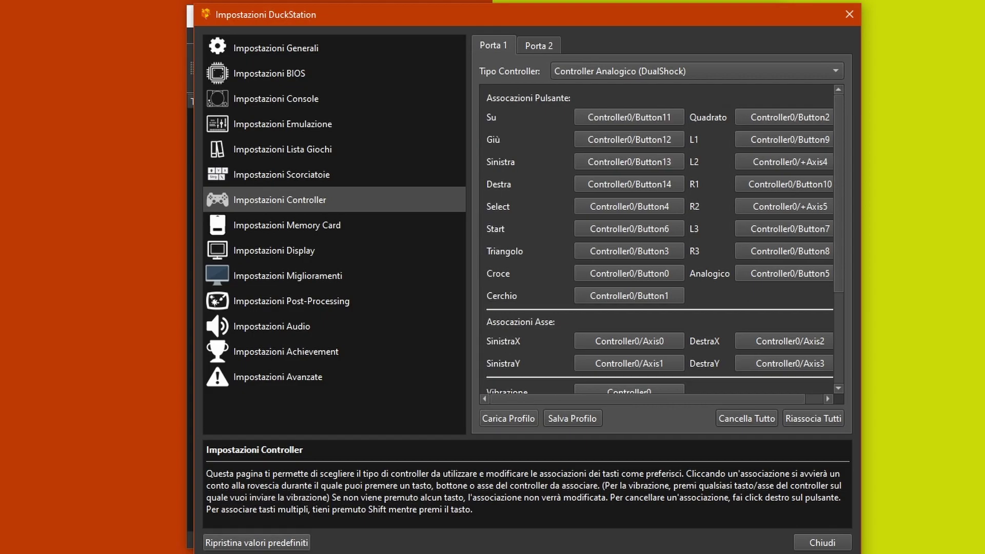
pyautogui.click(822, 542)
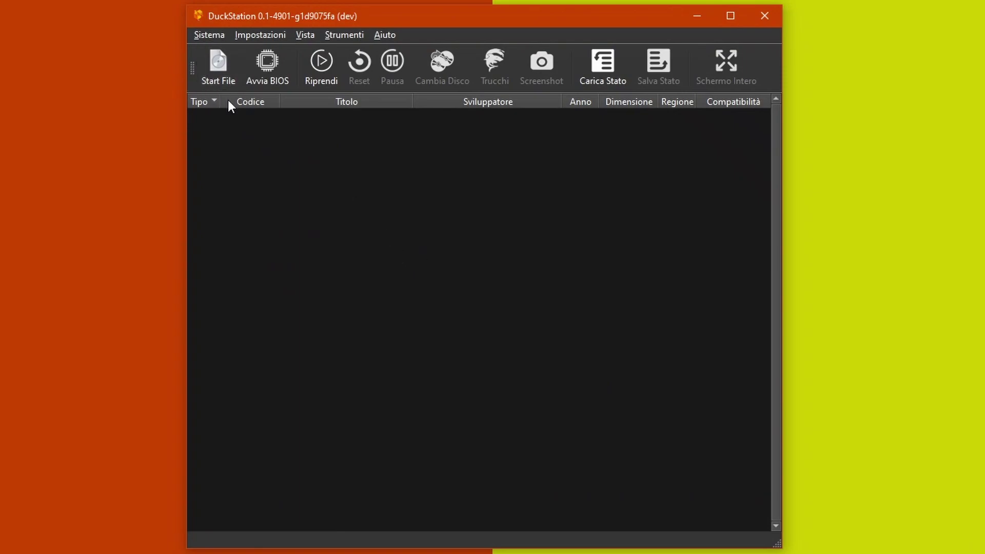
# Step: Start the Crash Bandicoot 2 - Cortex Strikes Back .cue image from the Giocchi masterizzati ue ue folder and view the game in full screen
pyautogui.click(226, 84)
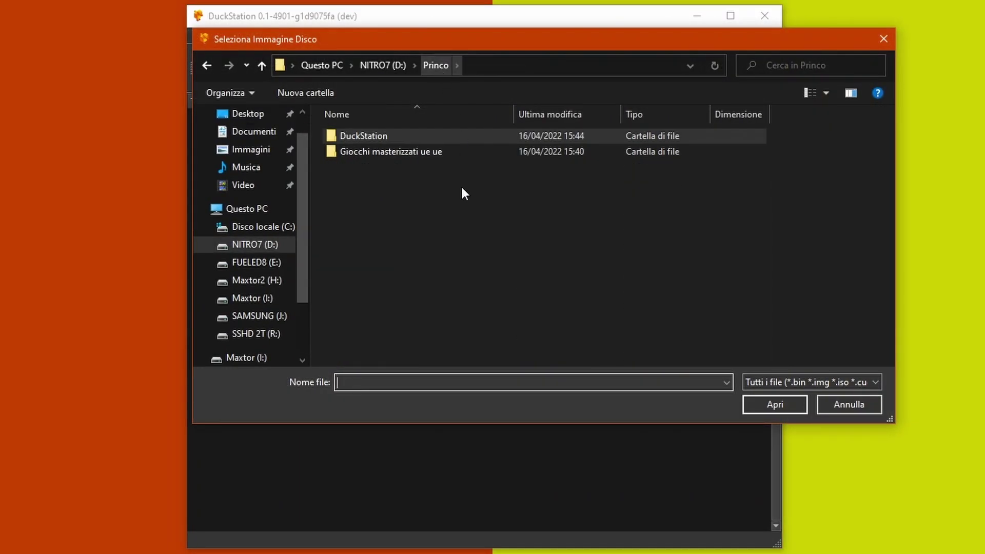
pyautogui.click(444, 189)
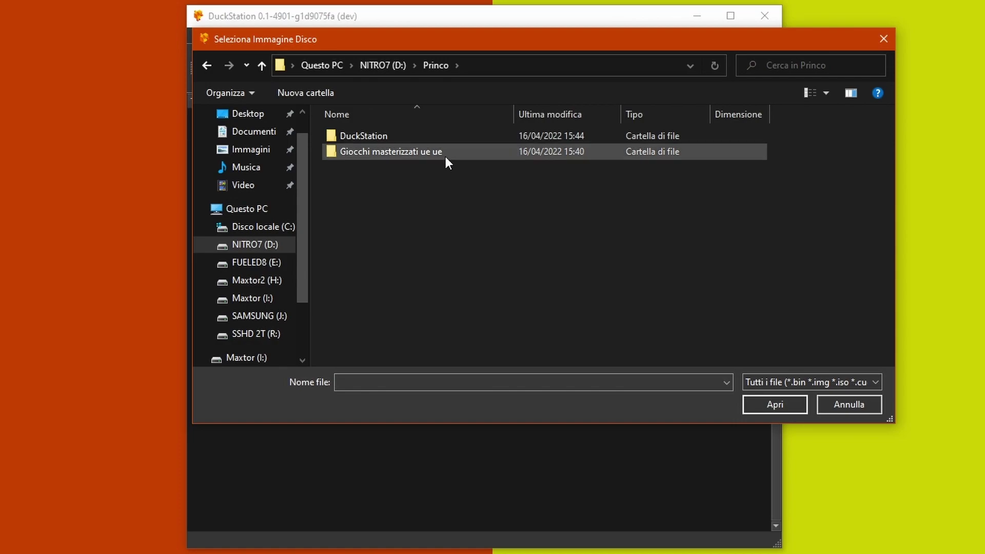
pyautogui.doubleClick(445, 157)
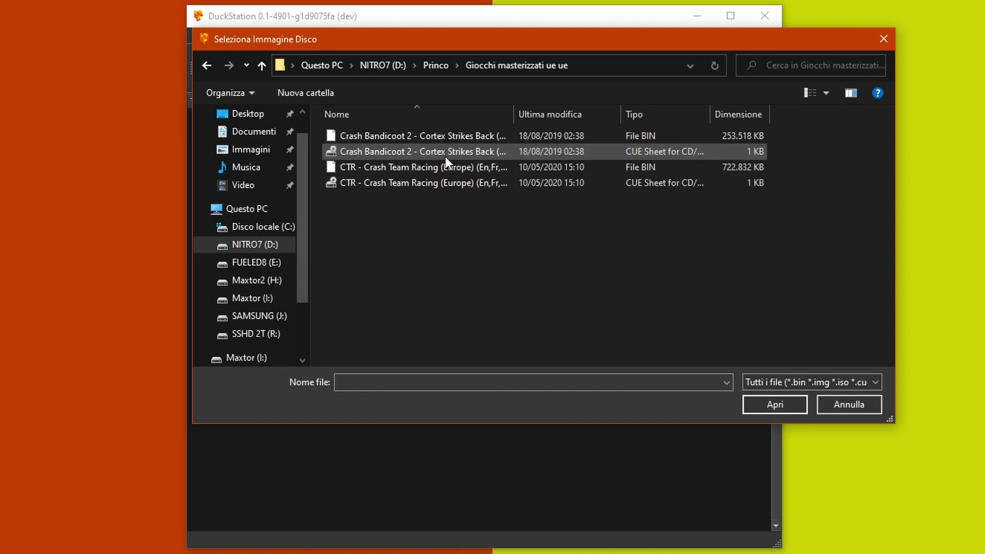
pyautogui.moveTo(514, 114); pyautogui.dragTo(605, 124)
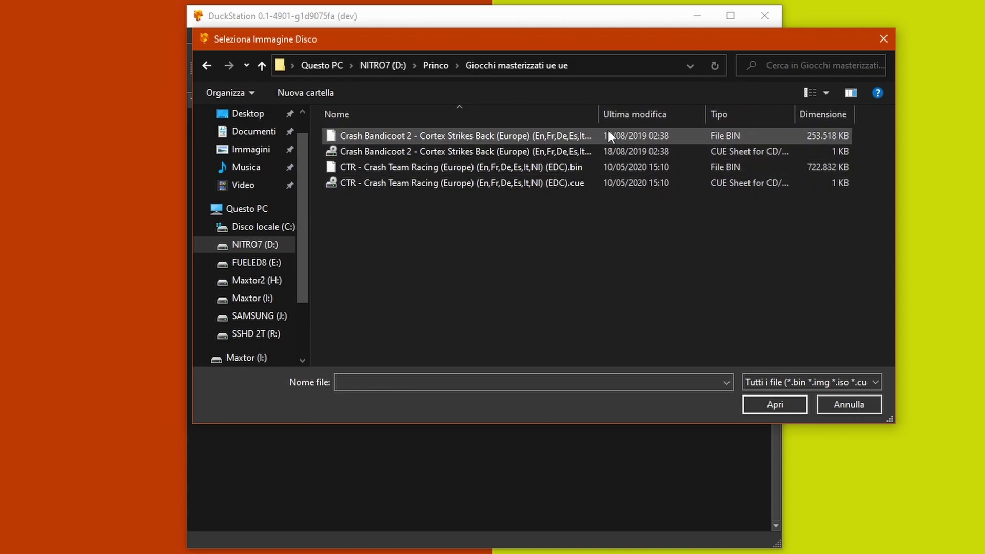
pyautogui.moveTo(598, 114); pyautogui.dragTo(636, 122)
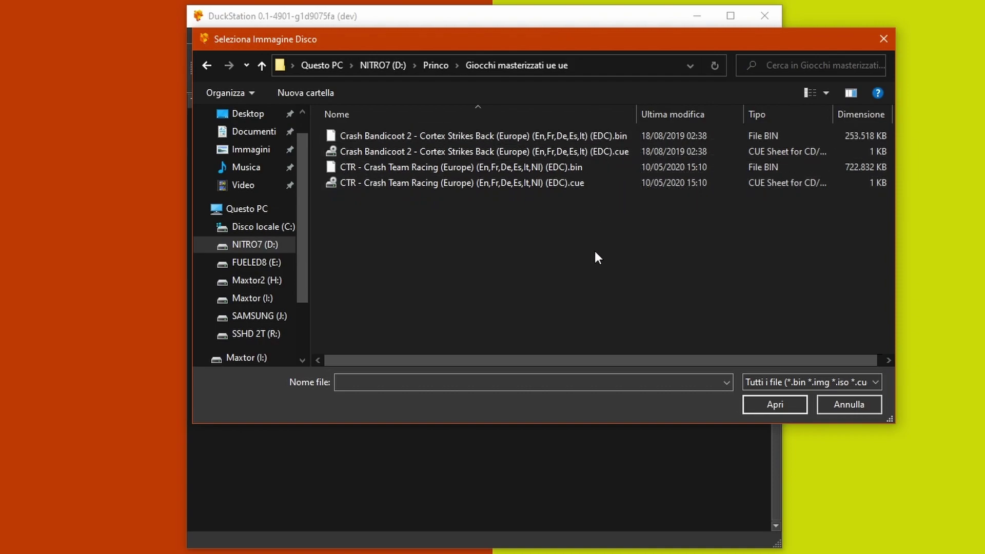
pyautogui.doubleClick(490, 152)
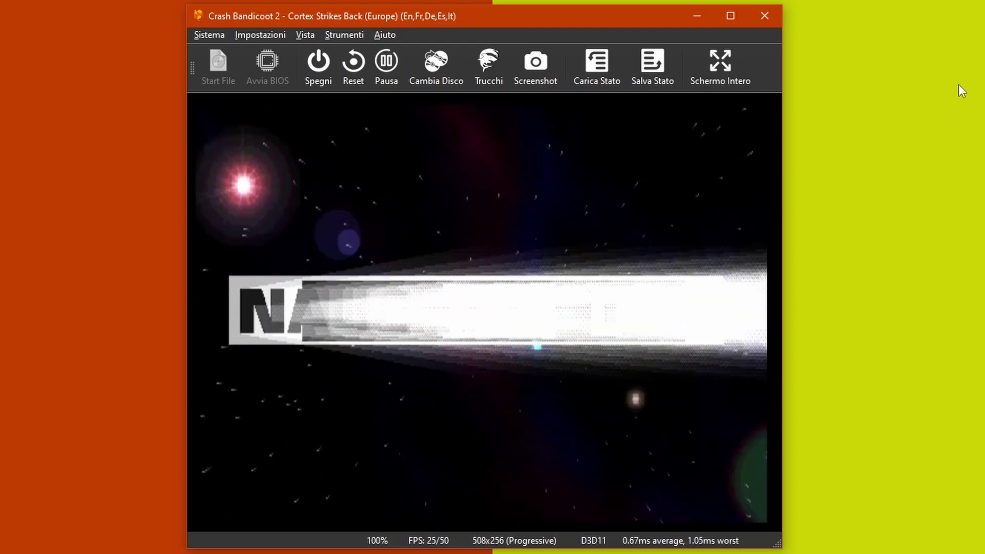
pyautogui.press('F11')
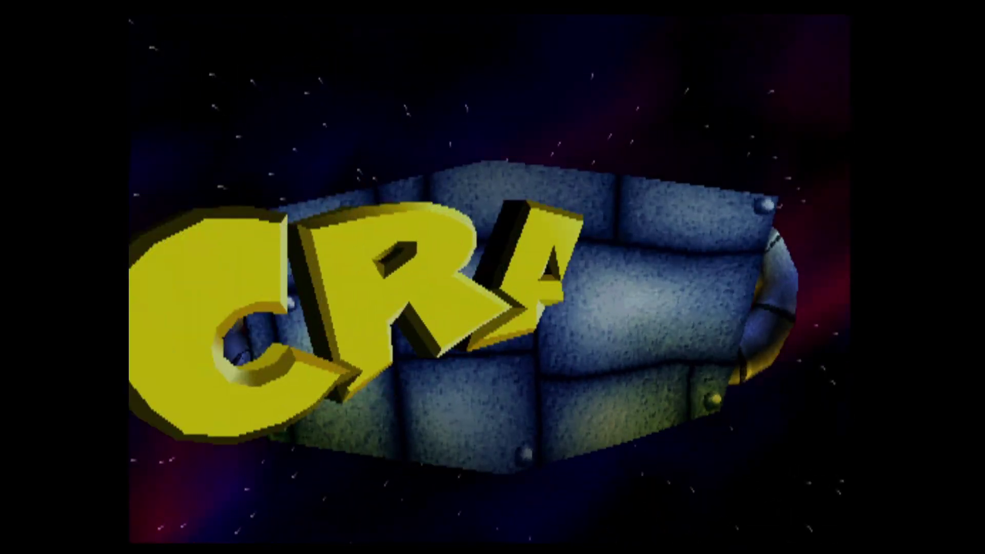
pyautogui.press('F11')
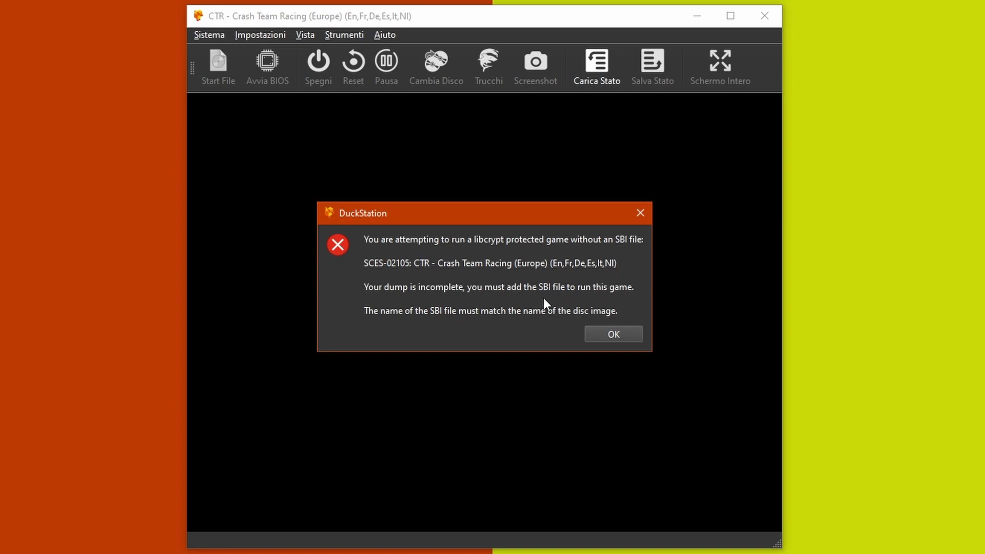
# Step: Dismiss the SBI file message, save the PlayStation SBI Subchannels (229) zip archive, and look through its list of .sbi files
pyautogui.click(632, 339)
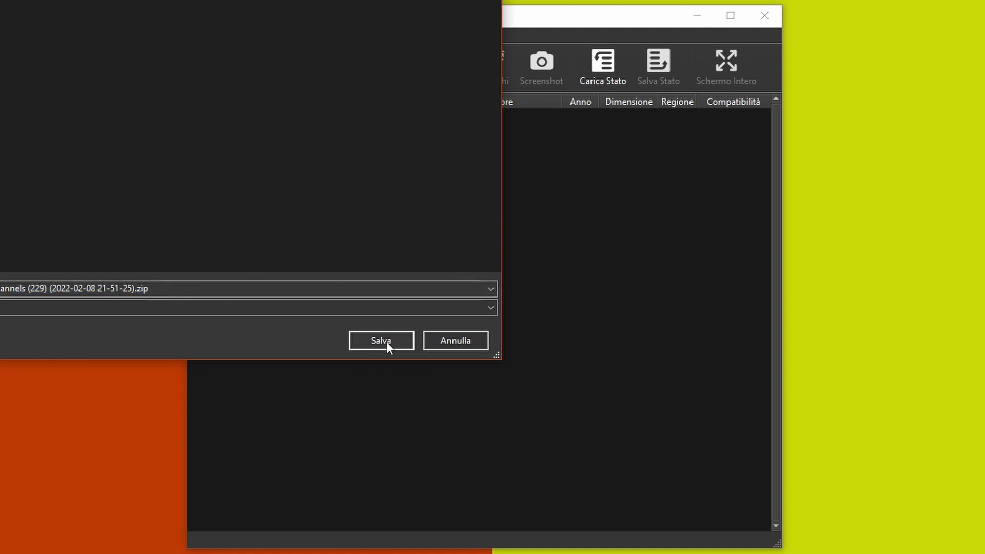
pyautogui.click(386, 343)
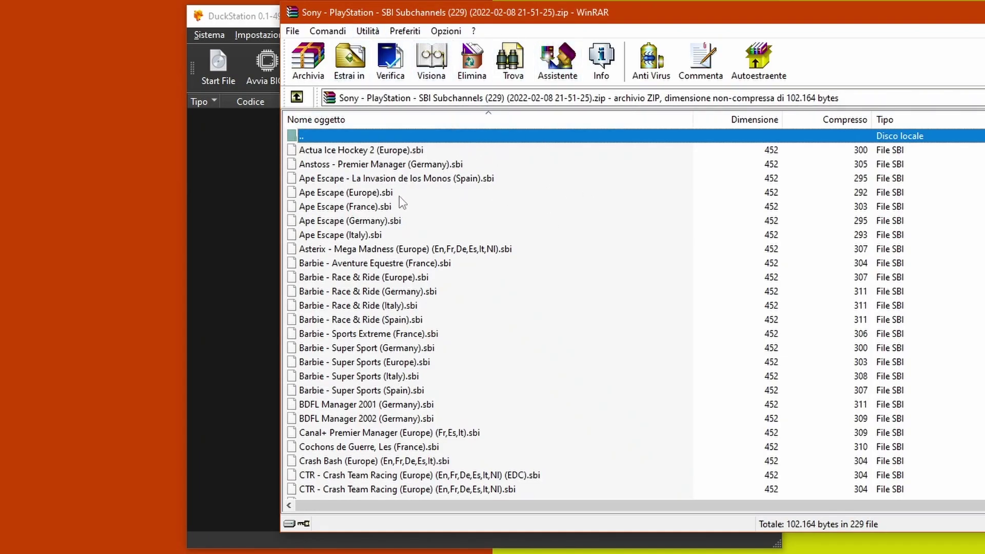
pyautogui.scroll(-20, 583, 313)
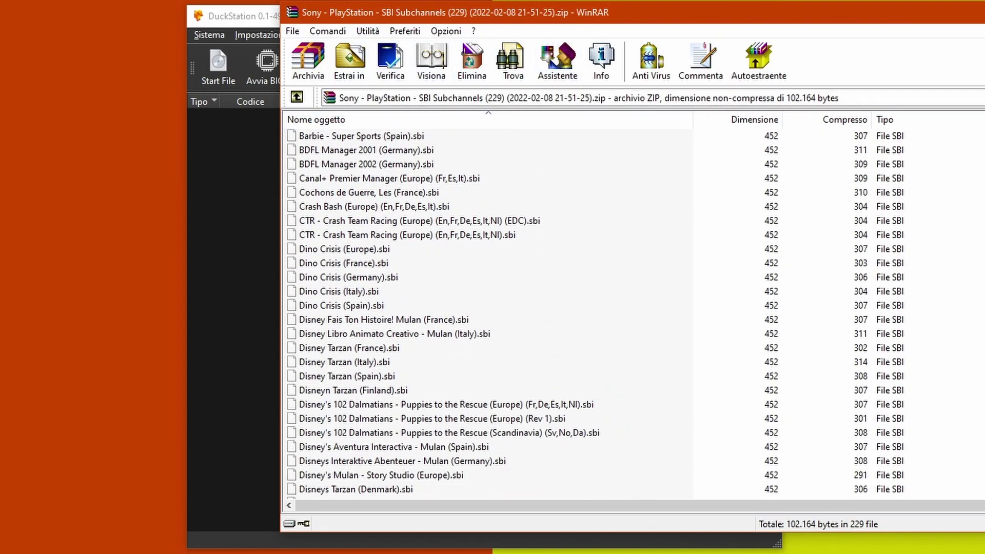
pyautogui.scroll(-20, 488, 313)
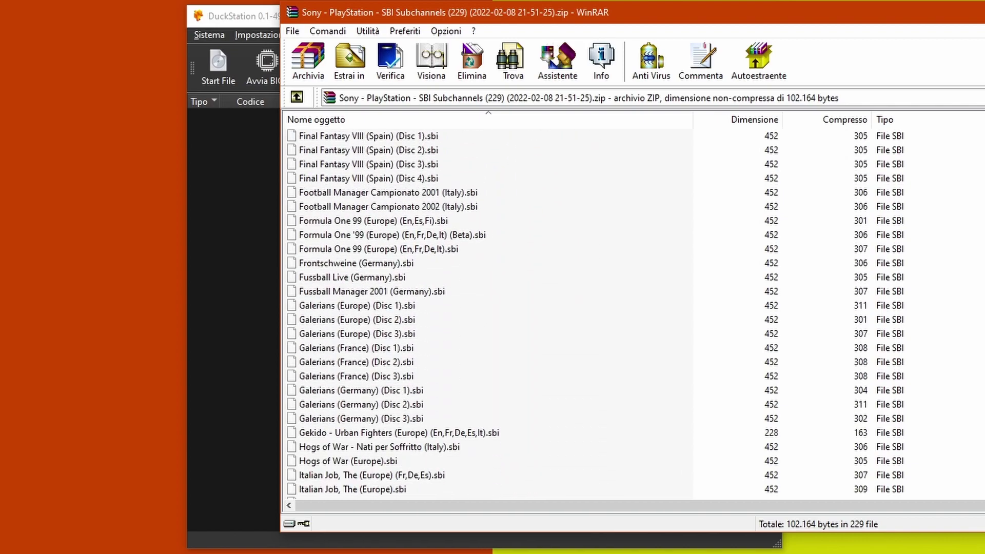
pyautogui.scroll(-10, 487, 312)
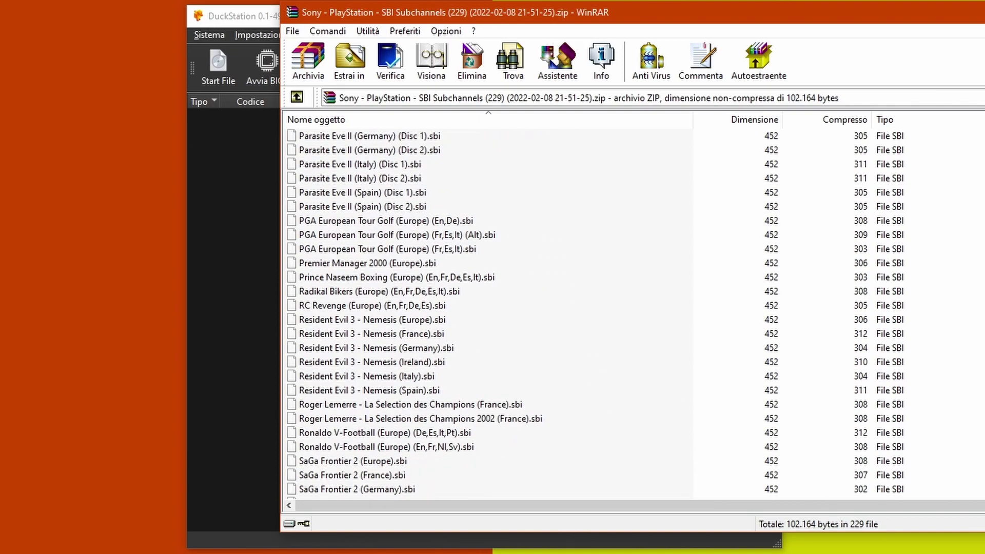
pyautogui.scroll(-20, 487, 313)
pyautogui.scroll(20, 487, 313)
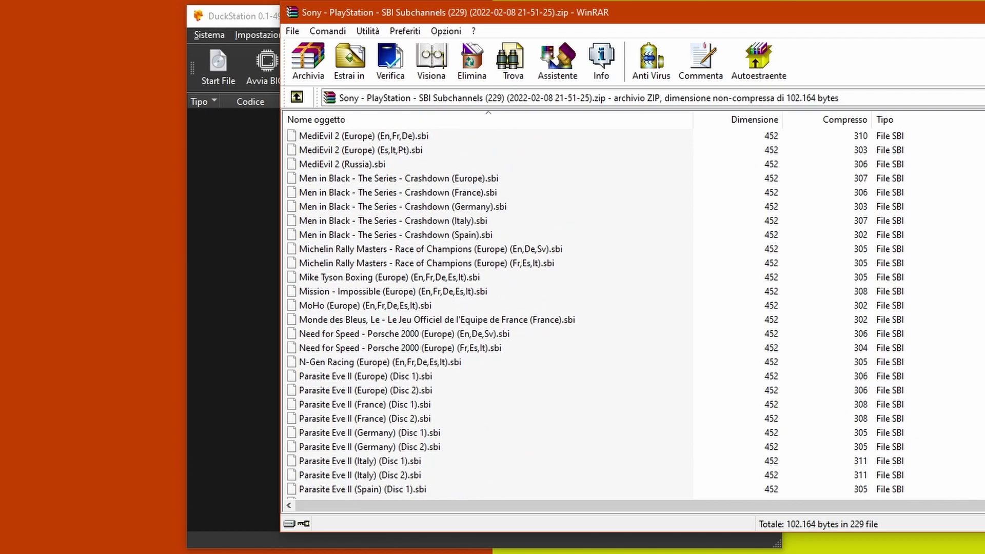
pyautogui.scroll(20, 487, 313)
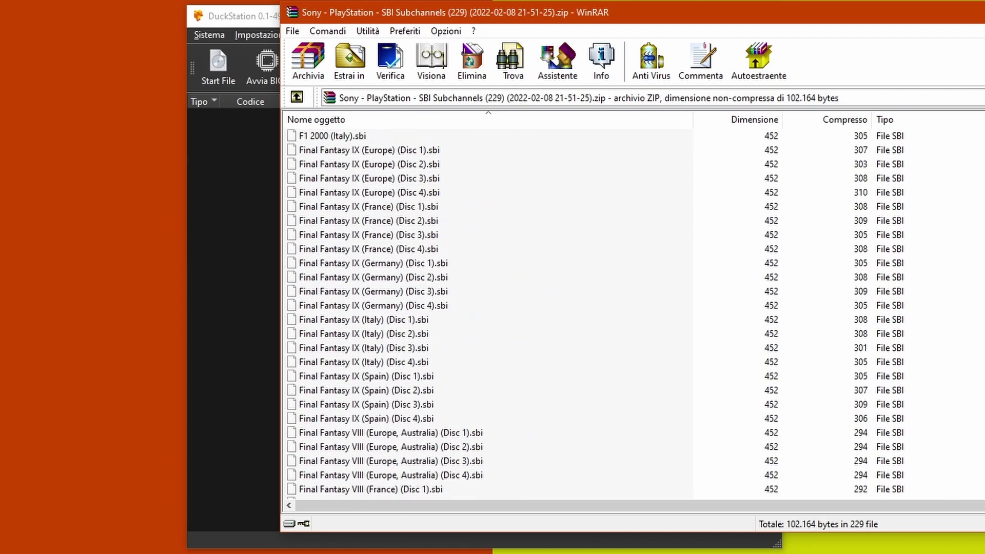
pyautogui.scroll(9, 488, 313)
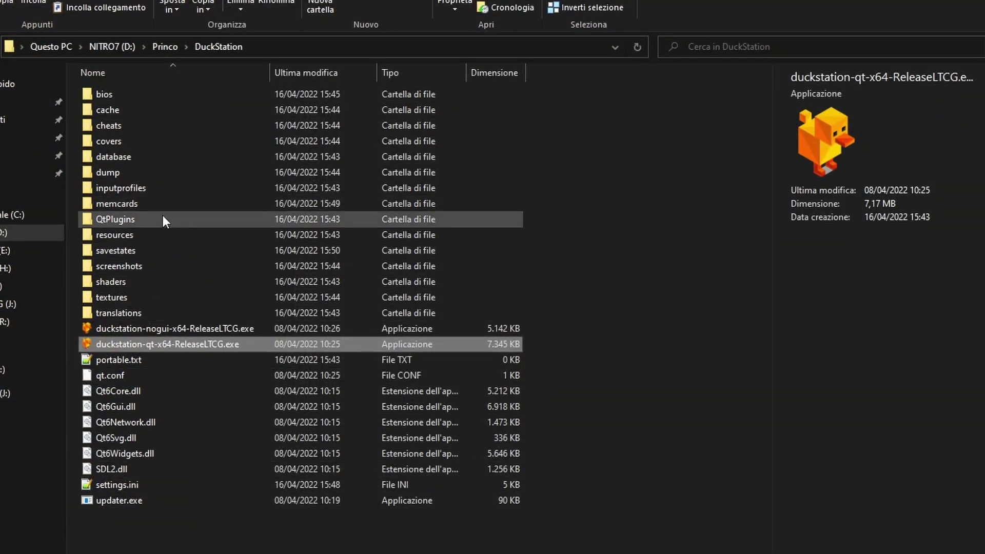
# Step: Copy CTR - Crash Team Racing (Europe) (En,Fr,De,Es,It,Nl) (EDC).sbi from the archive into the Giocchi masterizzati ue ue folder beside the matching .bin
pyautogui.hotkey('alt', 'Up')
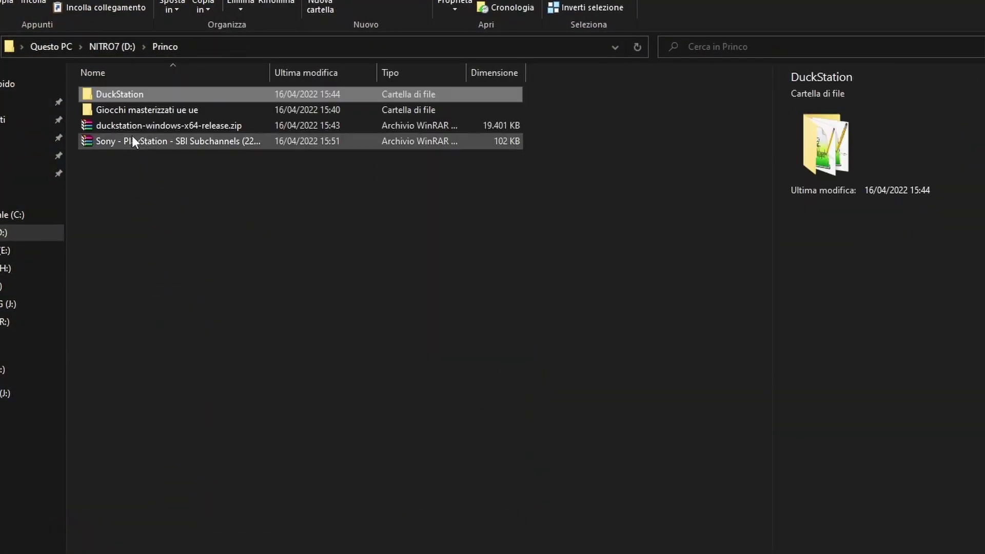
pyautogui.doubleClick(141, 107)
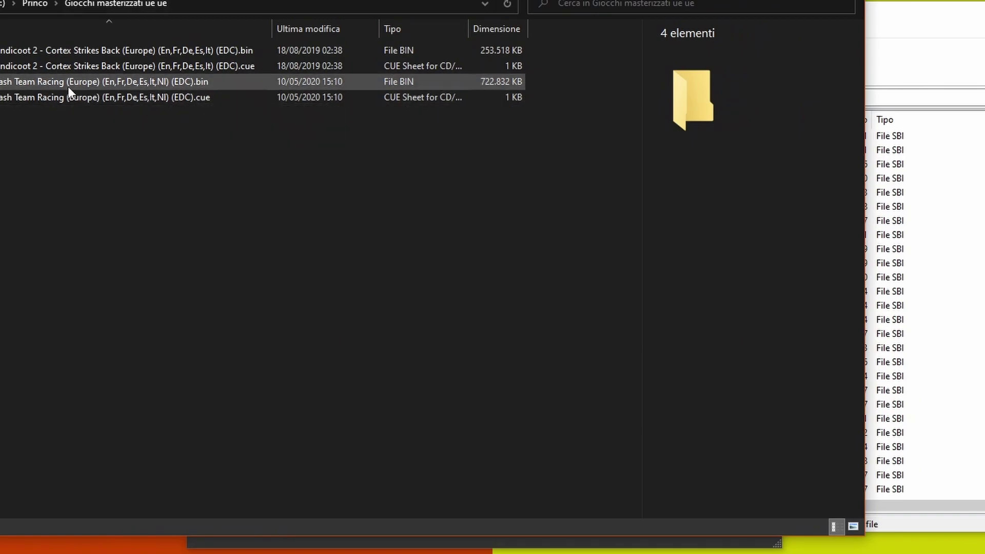
pyautogui.click(7, 83)
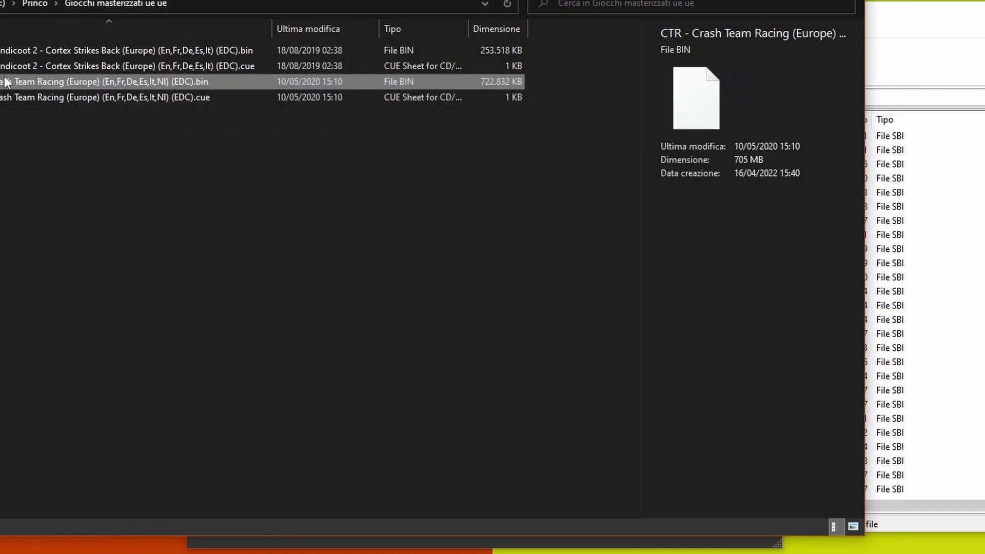
pyautogui.click(969, 2)
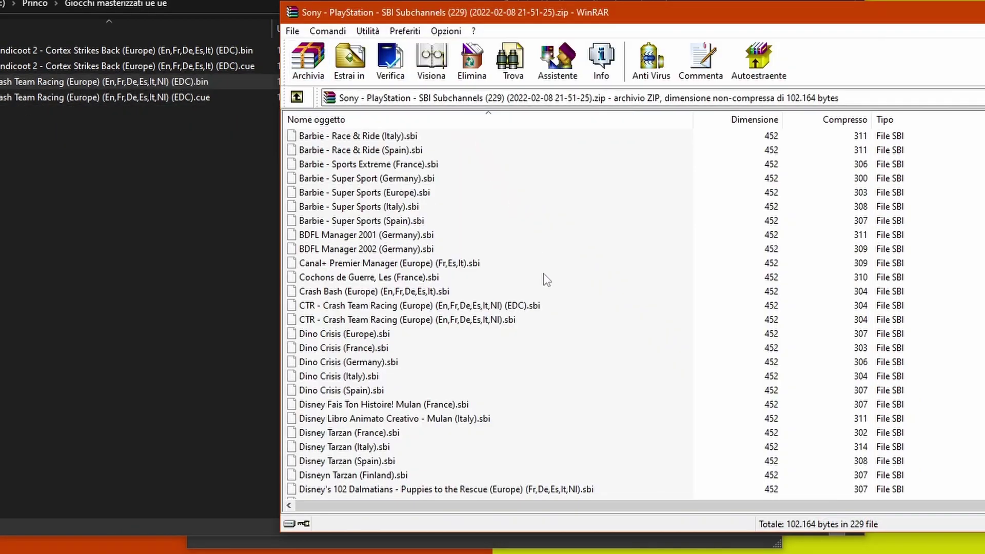
pyautogui.click(440, 323)
pyautogui.click(456, 305)
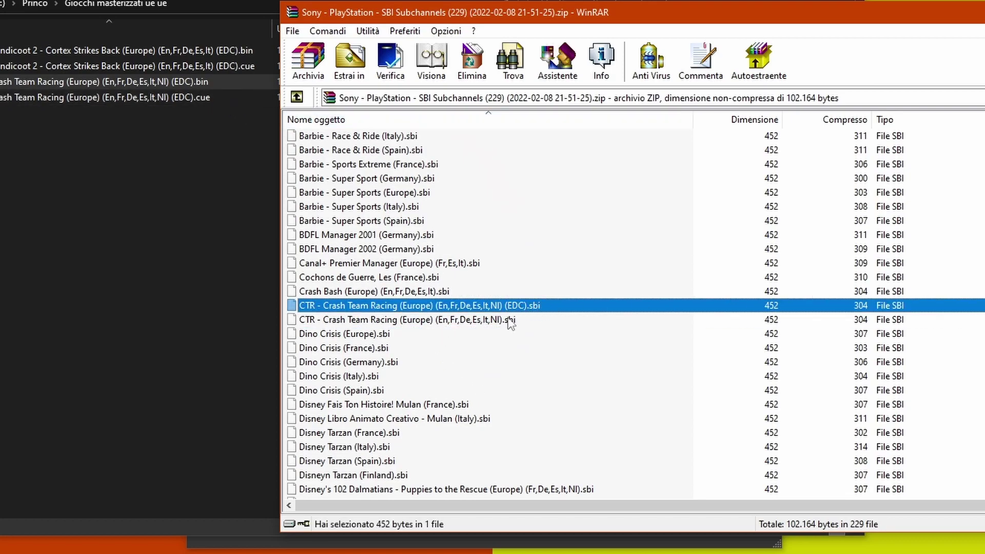
pyautogui.moveTo(124, 230); pyautogui.dragTo(125, 229)
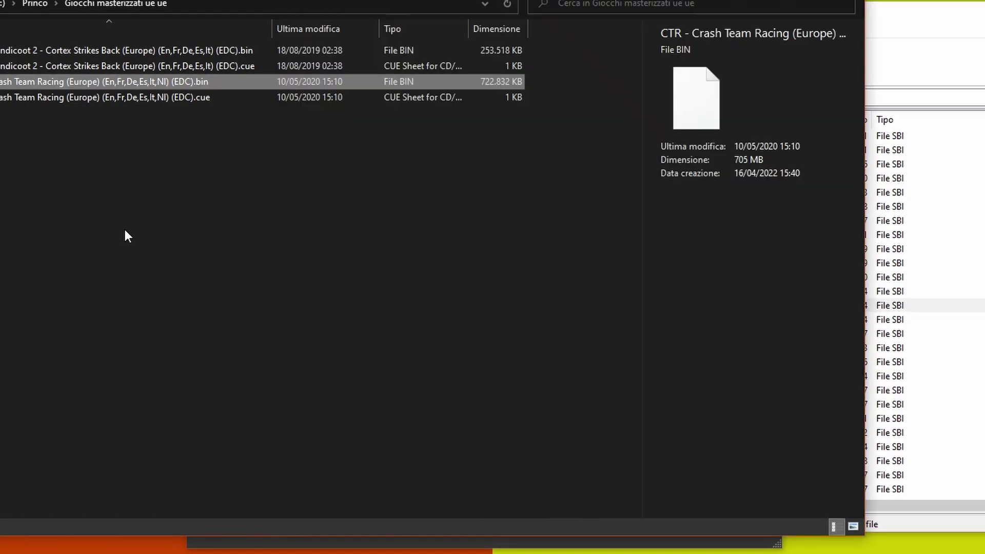
pyautogui.click(266, 157)
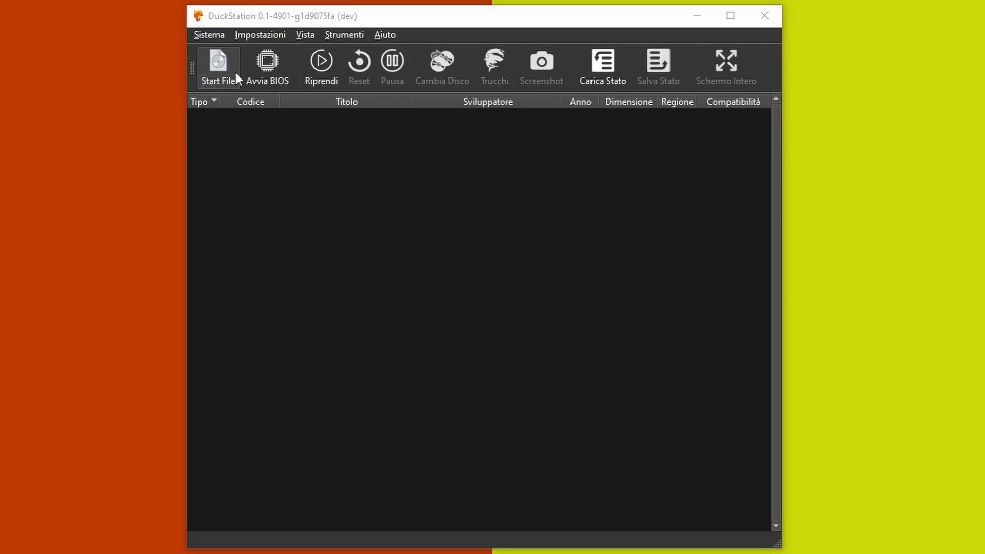
# Step: Start the CTR - Crash Team Racing (EDC) .cue image in DuckStation, then pause and resume the running game
pyautogui.click(235, 72)
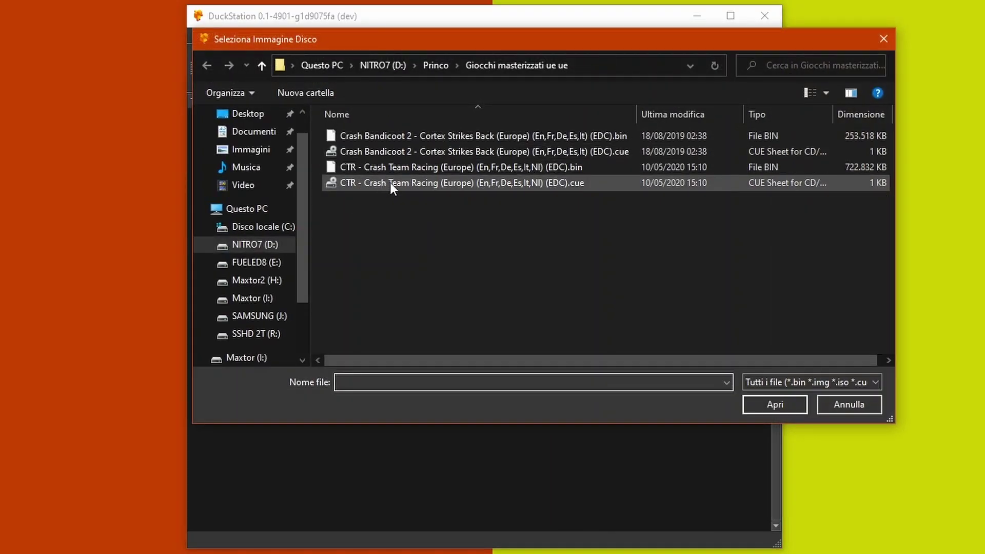
pyautogui.doubleClick(395, 184)
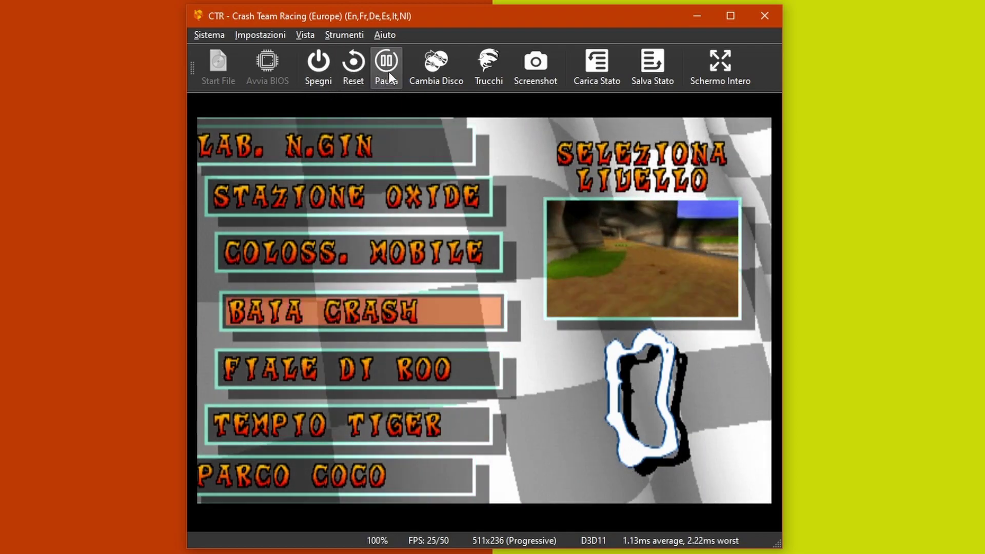
pyautogui.click(388, 71)
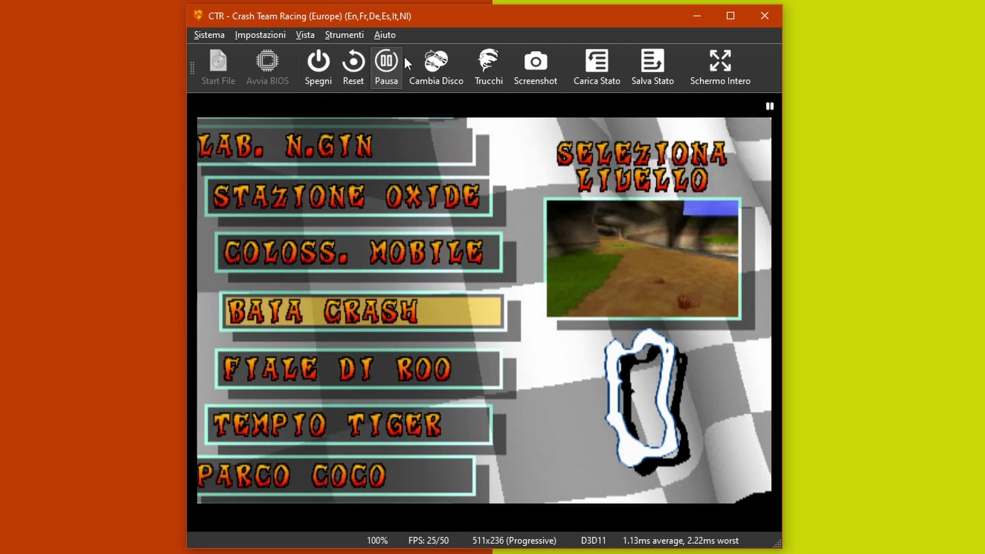
pyautogui.click(383, 78)
pyautogui.click(429, 75)
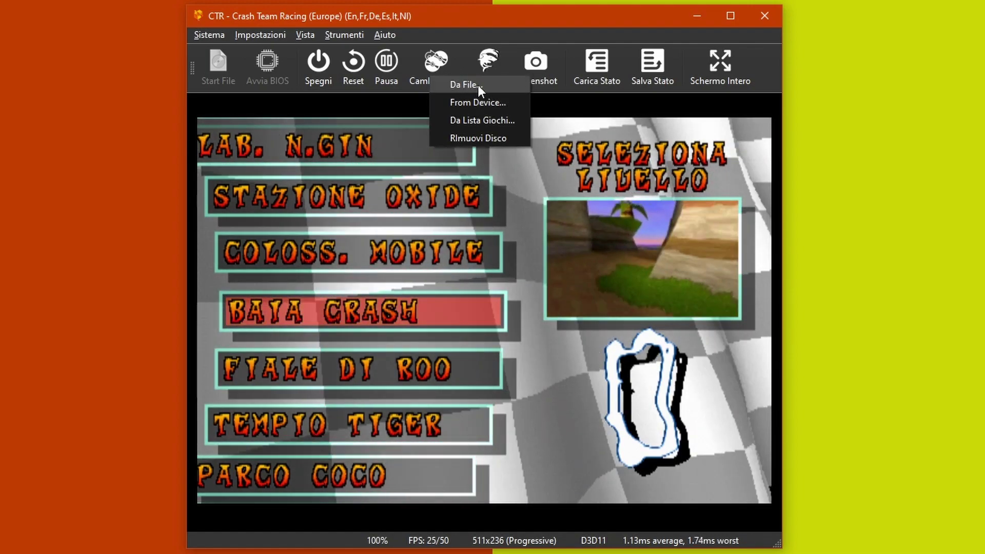
pyautogui.click(477, 84)
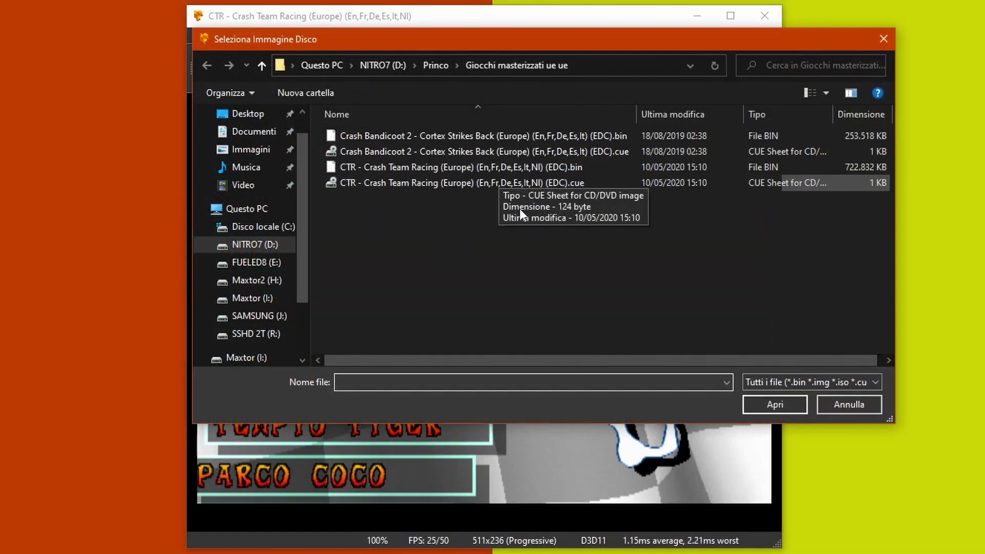
pyautogui.click(851, 402)
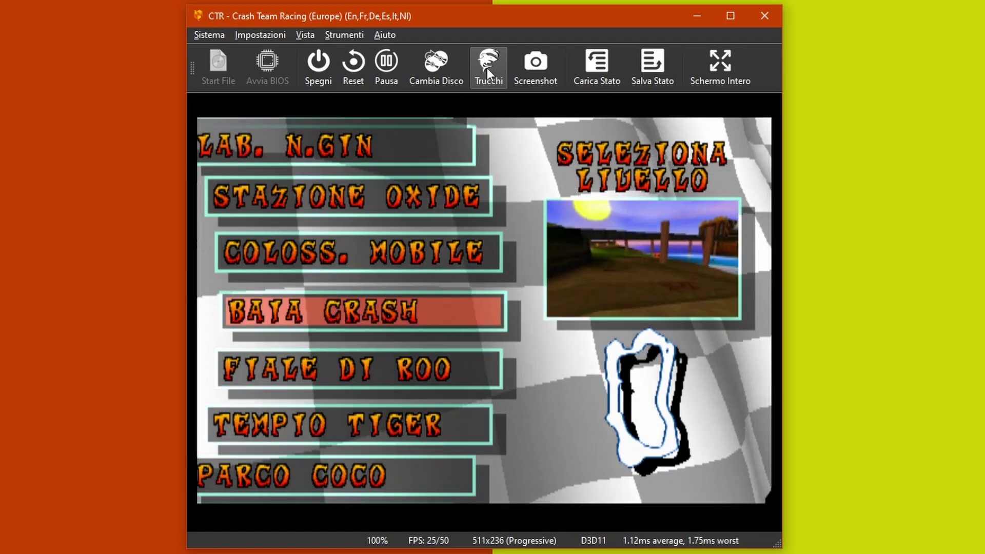
# Step: Open the cheat manager for the running CTR game, accept its warning, and capture a screenshot of the level selection
pyautogui.click(487, 68)
pyautogui.click(533, 80)
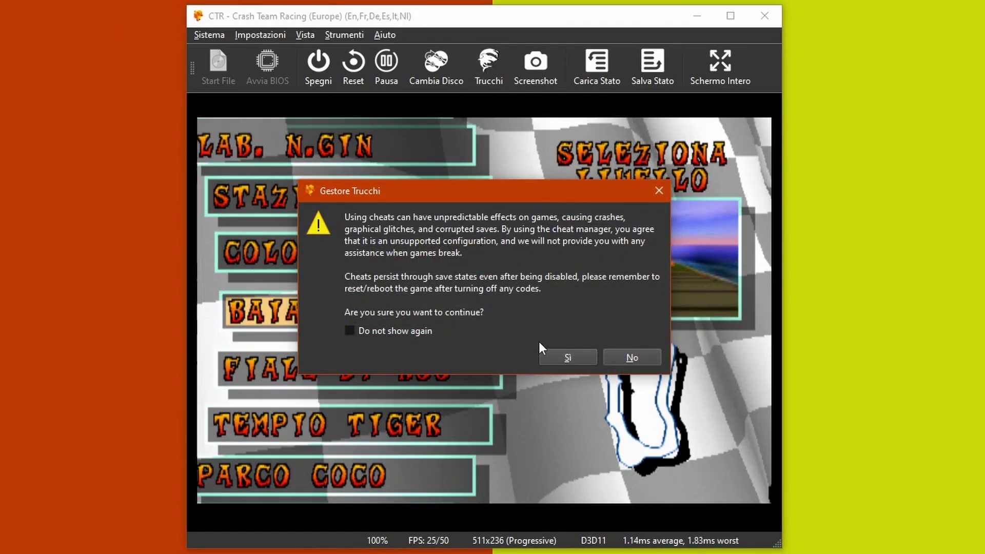
pyautogui.click(568, 358)
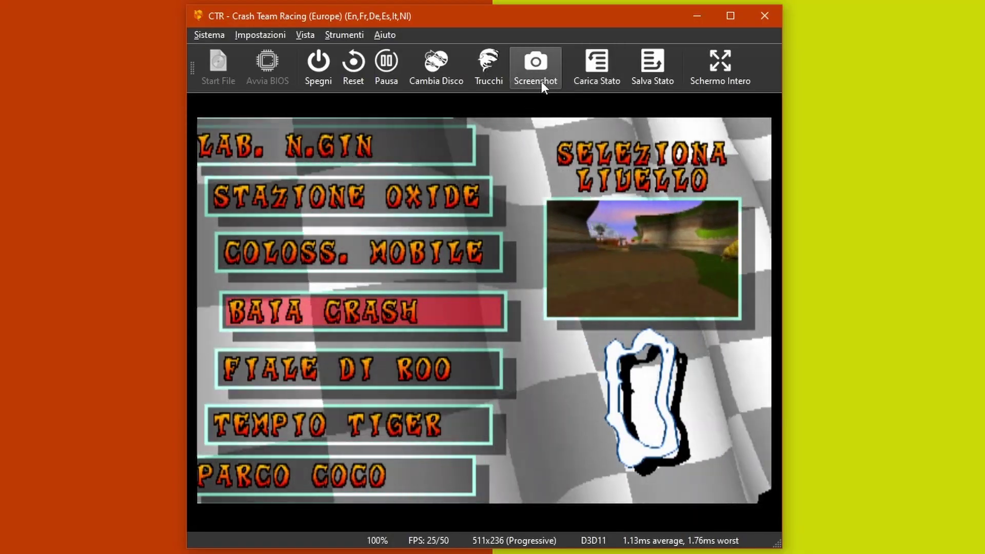
pyautogui.click(541, 81)
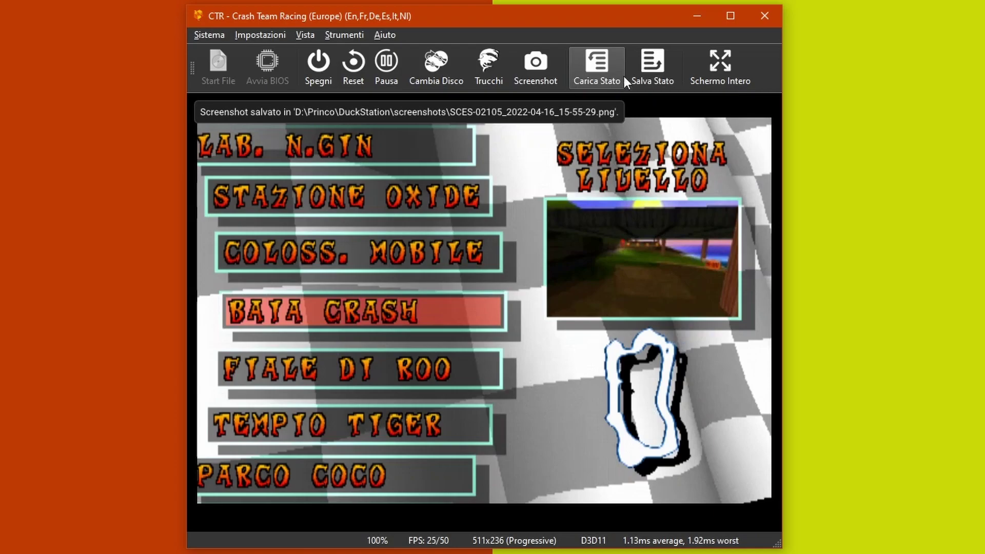
# Step: Save the game state with Baia Crash selected to Salvataggio Gioco 1, and load that same state back
pyautogui.click(650, 70)
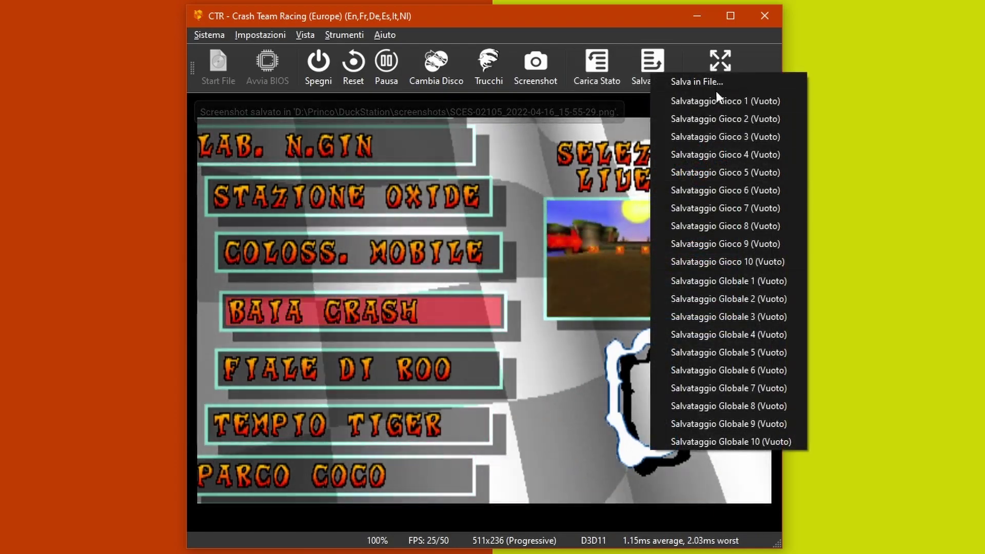
pyautogui.click(723, 101)
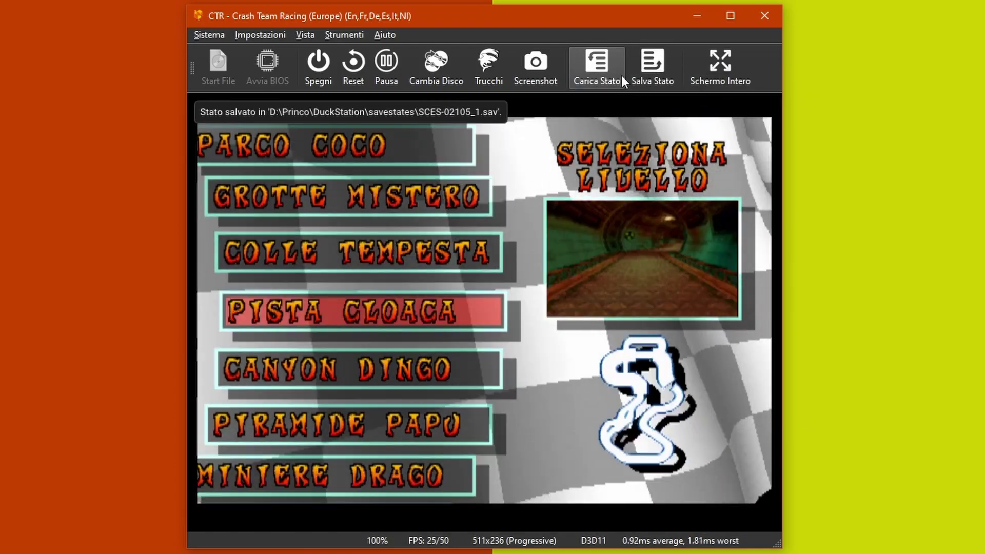
pyautogui.click(621, 75)
pyautogui.click(671, 115)
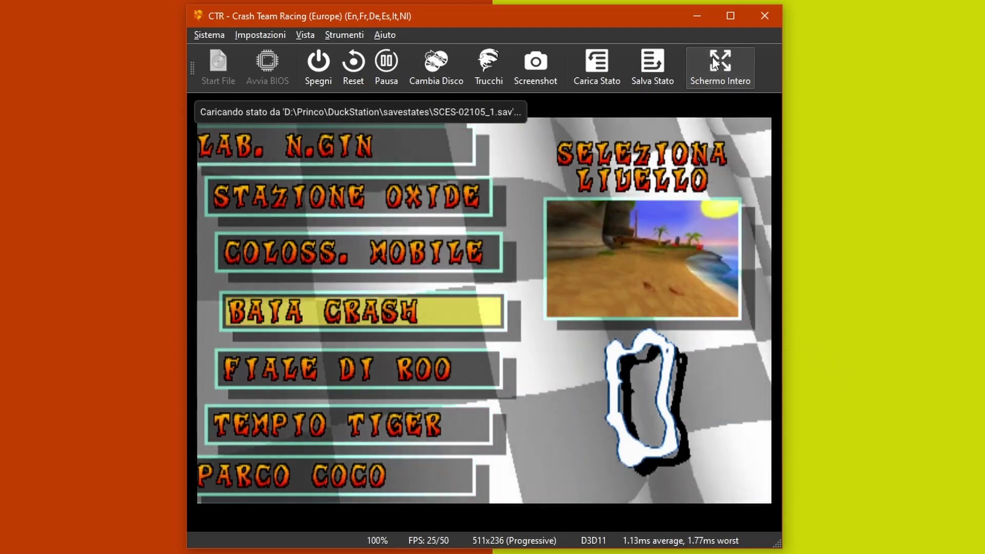
# Step: Show the CTR game in full screen and return it to the windowed view
pyautogui.click(712, 56)
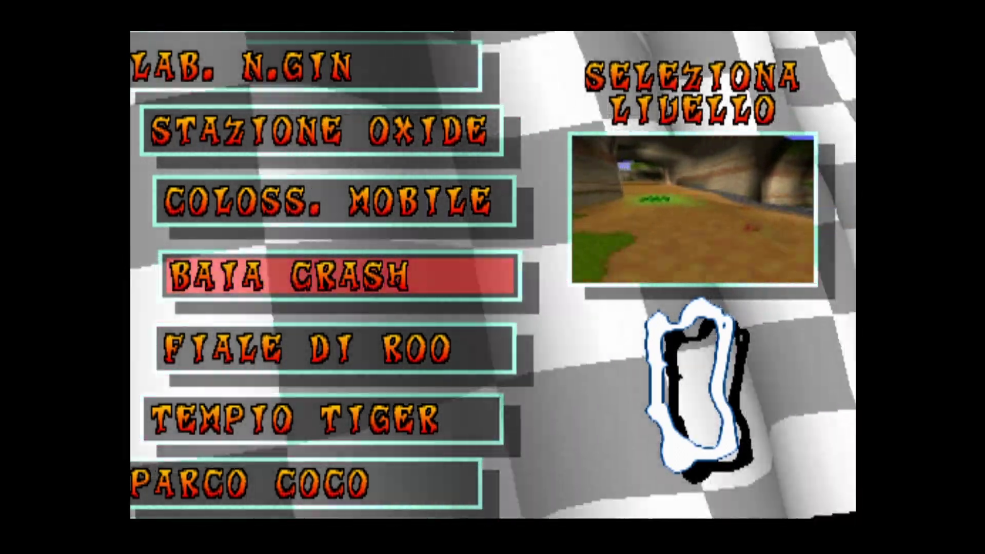
pyautogui.hotkey('alt', 'Return')
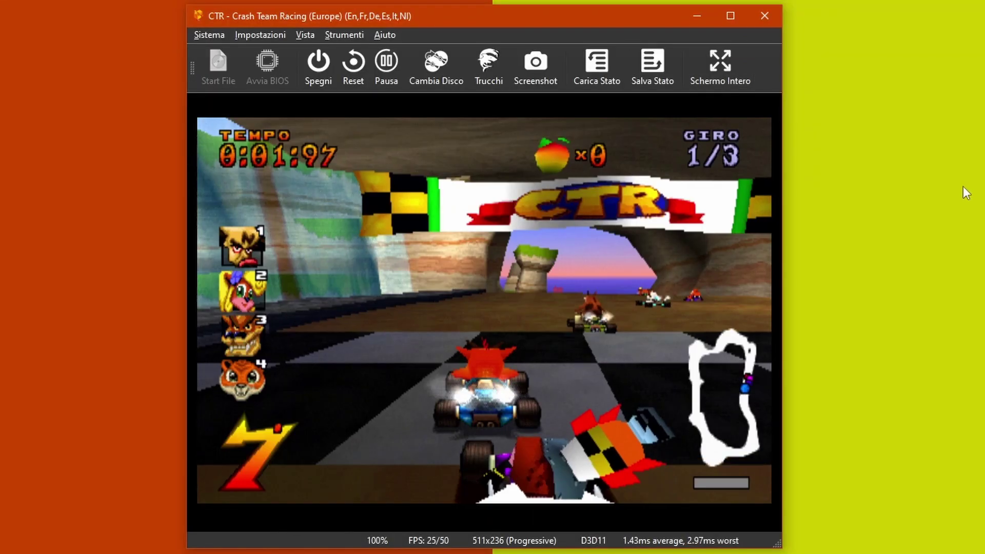